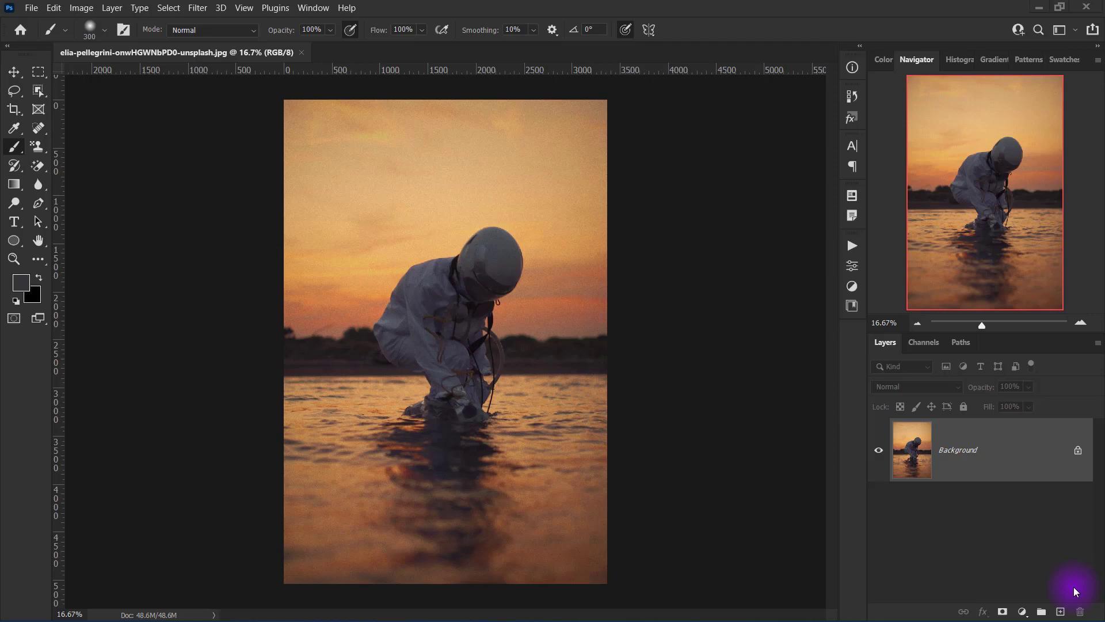
# Unlock the astronaut's Background layer and load the purple and moon JPGs from File Explorer
pyautogui.click(1078, 451)
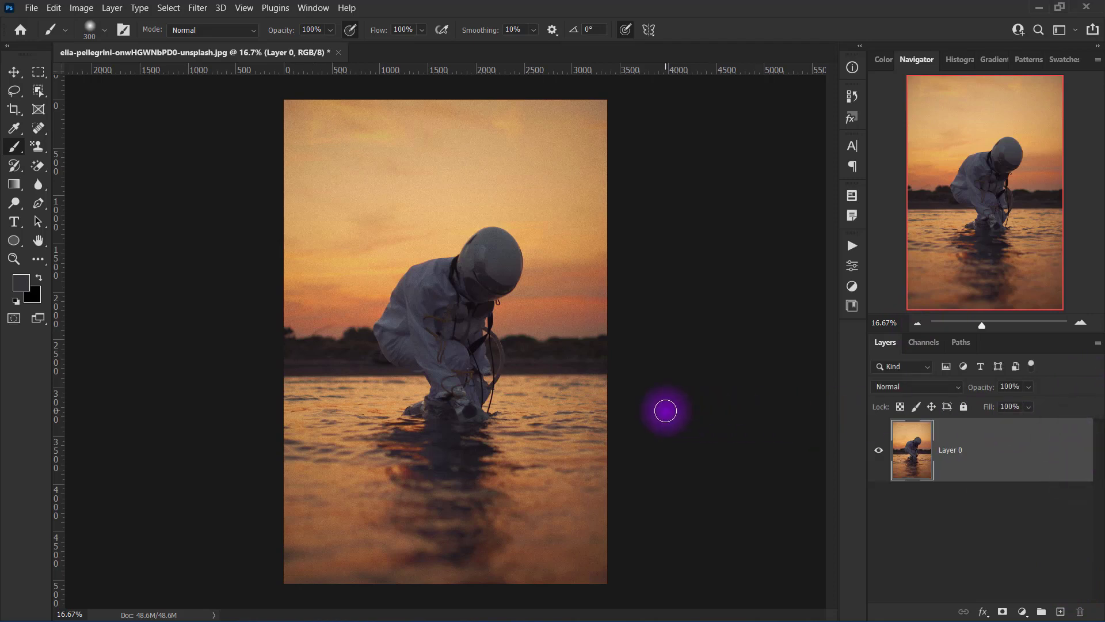
pyautogui.press('super')
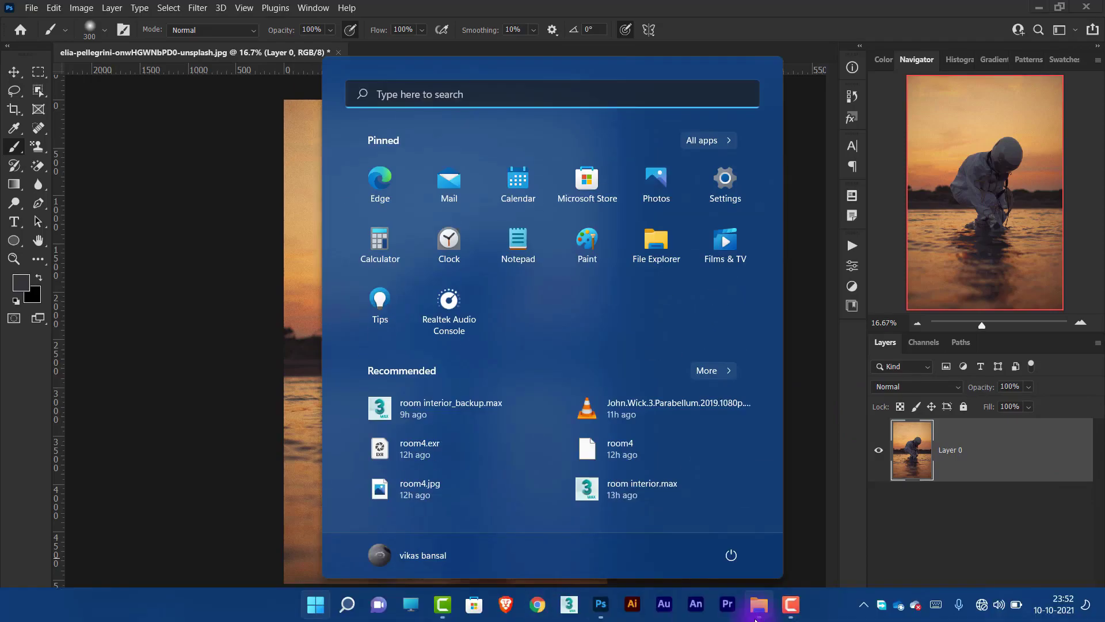
pyautogui.click(443, 609)
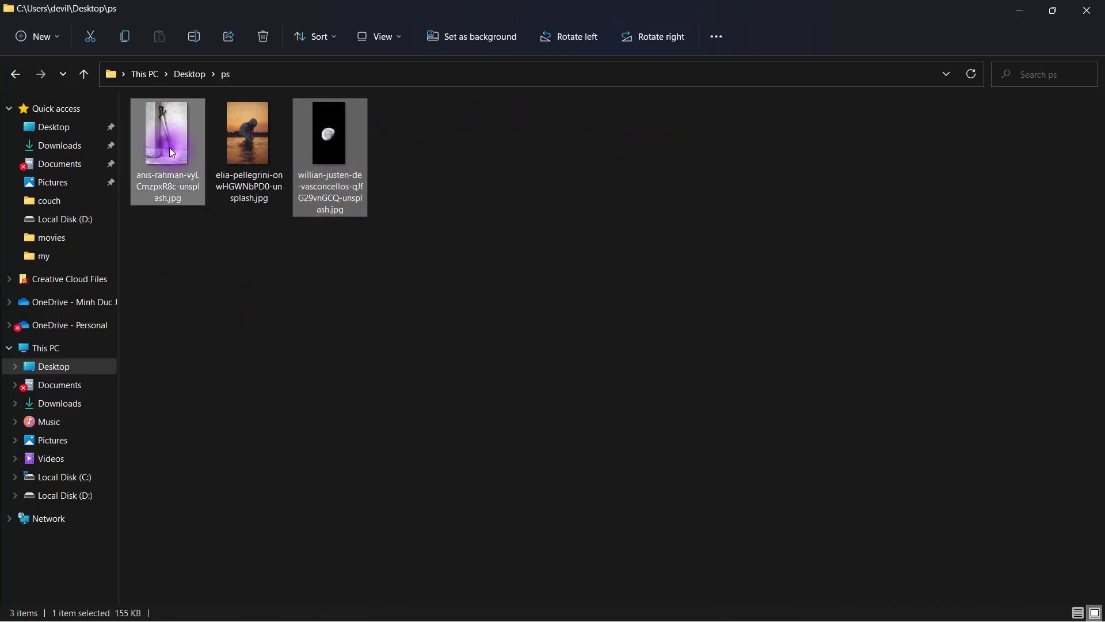
pyautogui.moveTo(169, 147); pyautogui.dragTo(444, 46)
pyautogui.click(196, 53)
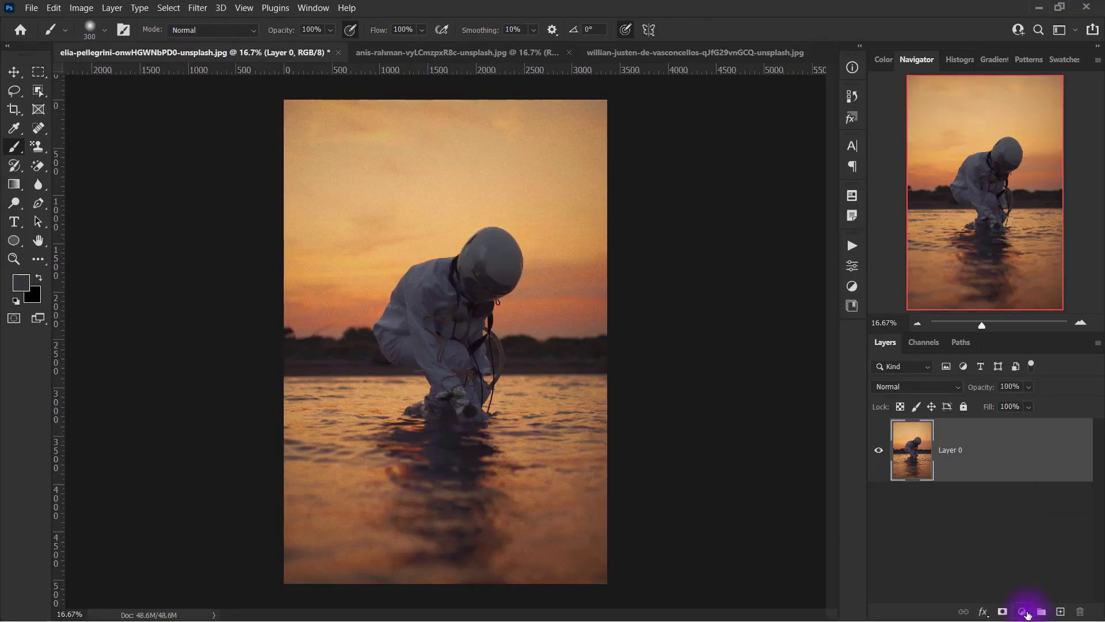
# Add a Brightness/Contrast adjustment layer with Brightness -31 and Contrast 48
pyautogui.click(1022, 612)
pyautogui.click(1030, 410)
pyautogui.moveTo(730, 324)
pyautogui.mouseDown()
pyautogui.moveTo(712, 326)
pyautogui.moveTo(772, 355)
pyautogui.mouseUp()
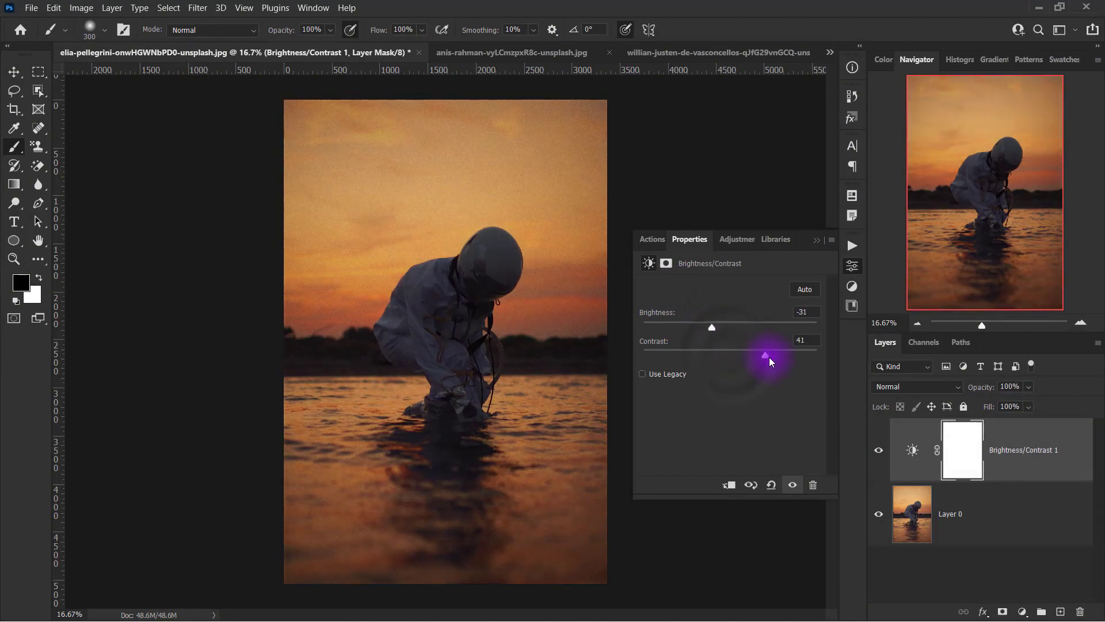
pyautogui.click(820, 239)
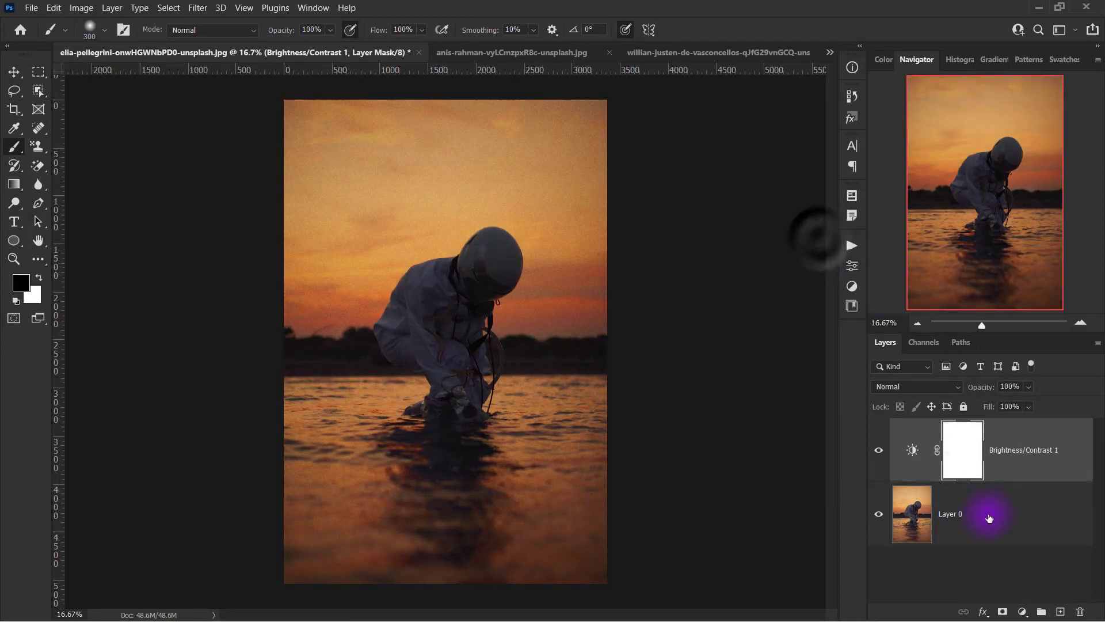
# Add a Hue/Saturation adjustment layer with Hue -38 to shift the sunset toward magenta
pyautogui.click(1022, 611)
pyautogui.click(1027, 480)
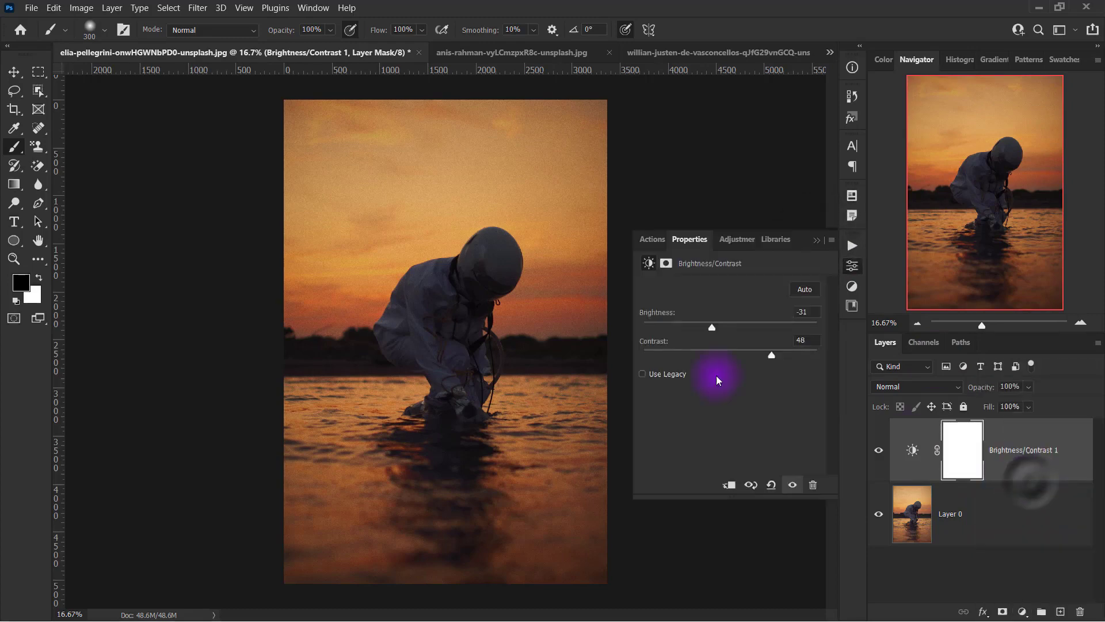
pyautogui.moveTo(730, 342)
pyautogui.mouseDown()
pyautogui.moveTo(663, 343)
pyautogui.moveTo(696, 344)
pyautogui.mouseUp()
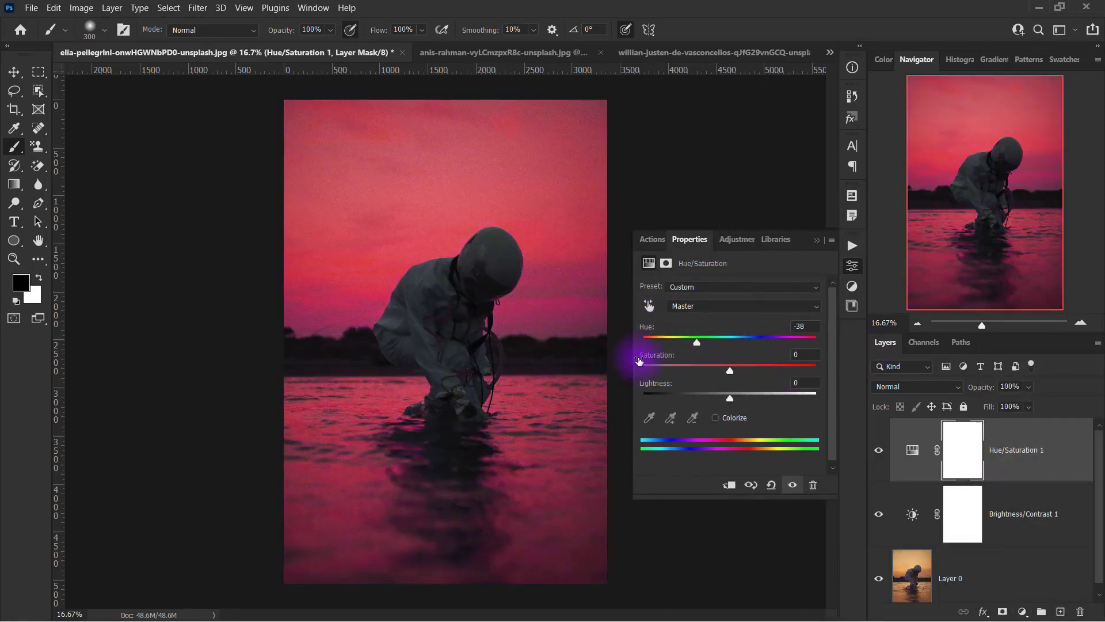
pyautogui.click(816, 240)
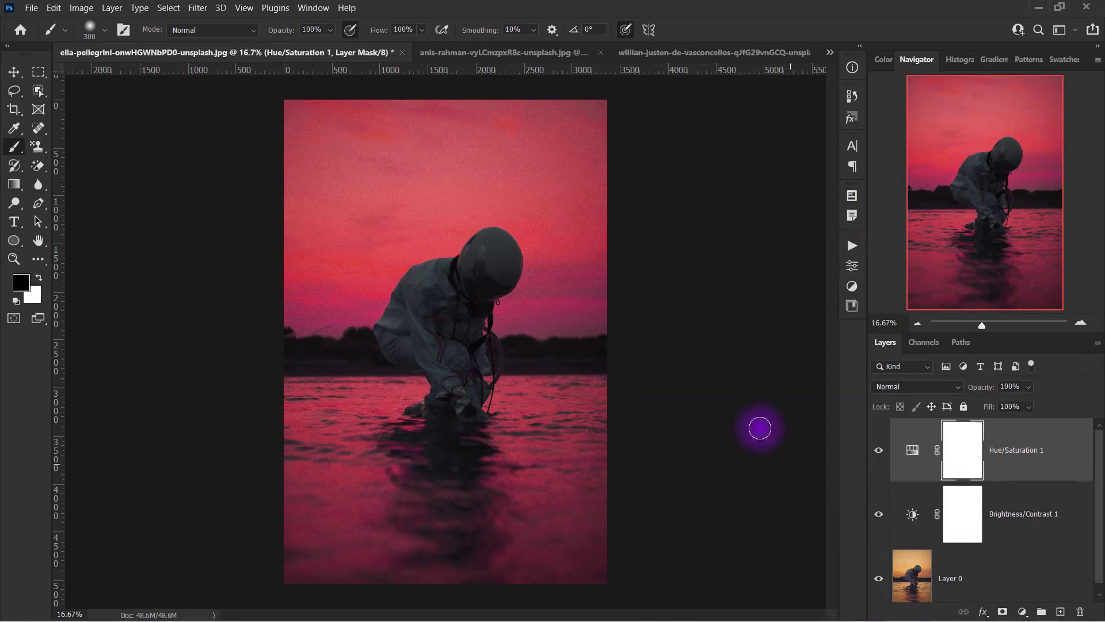
pyautogui.click(694, 53)
# Unlock the moon photo's Background and drag it into the astronaut document as Layer 1
pyautogui.press('x')
pyautogui.press('v')
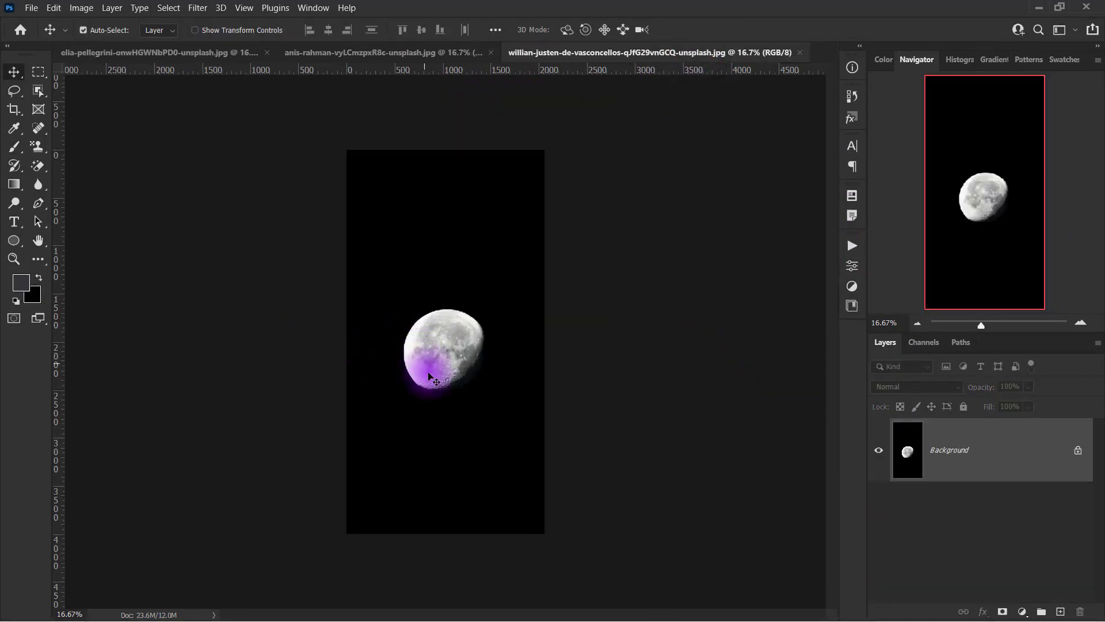
pyautogui.moveTo(423, 359); pyautogui.dragTo(459, 411)
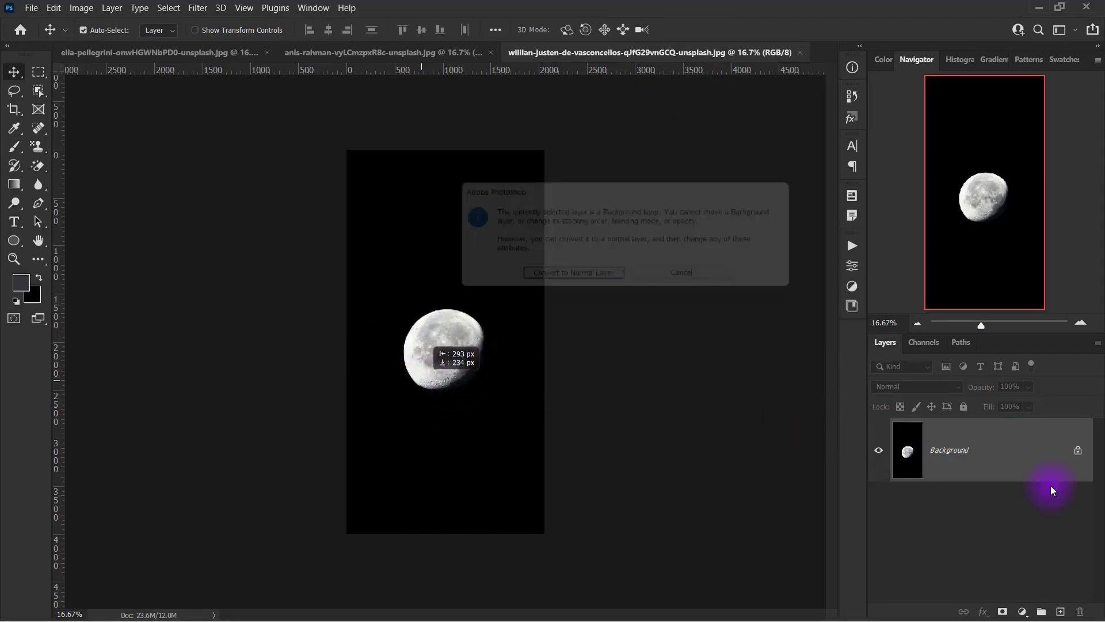
pyautogui.click(727, 287)
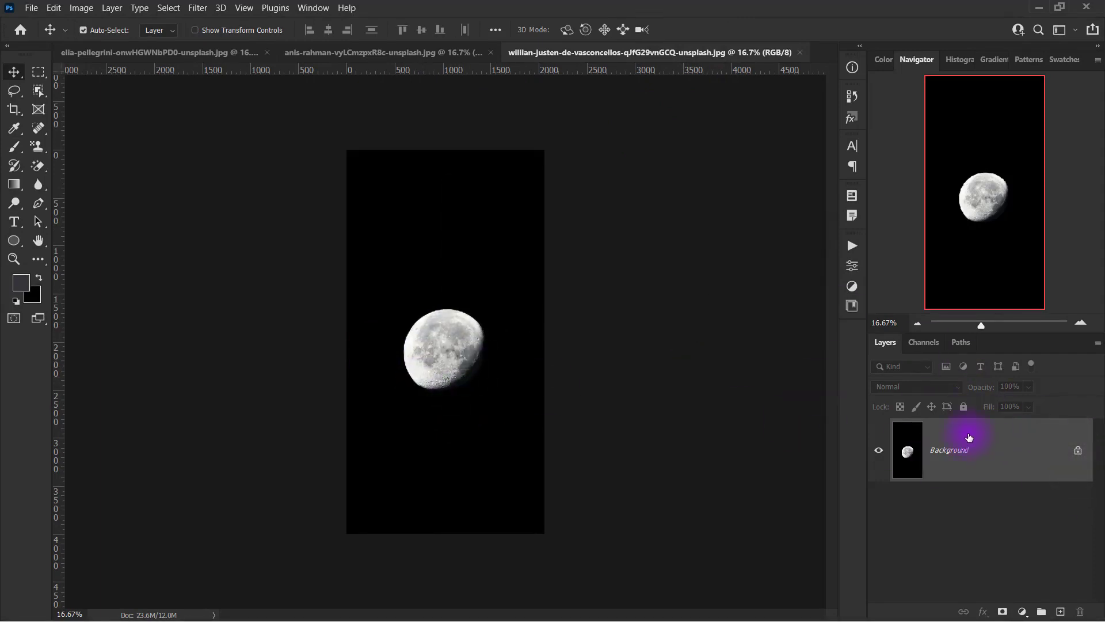
pyautogui.moveTo(486, 299); pyautogui.dragTo(692, 447)
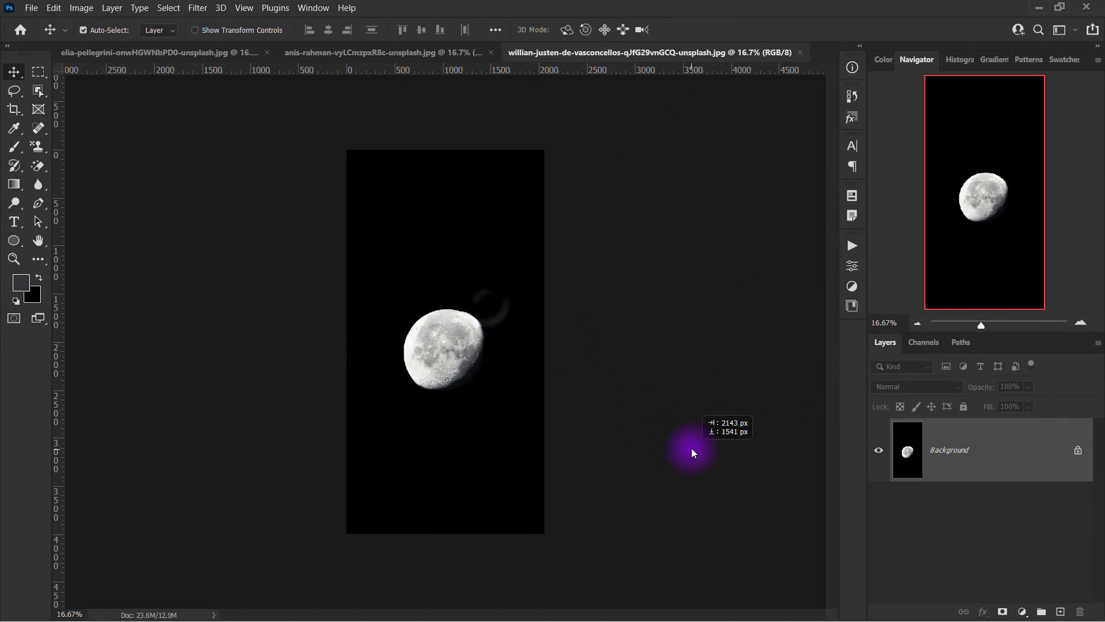
pyautogui.click(717, 283)
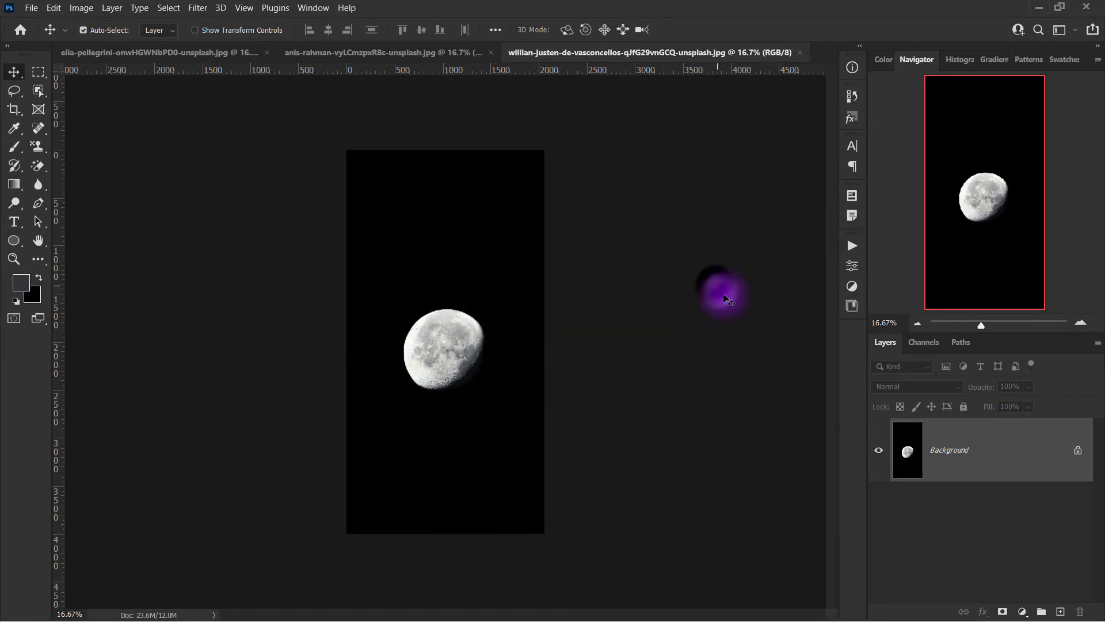
pyautogui.click(1090, 456)
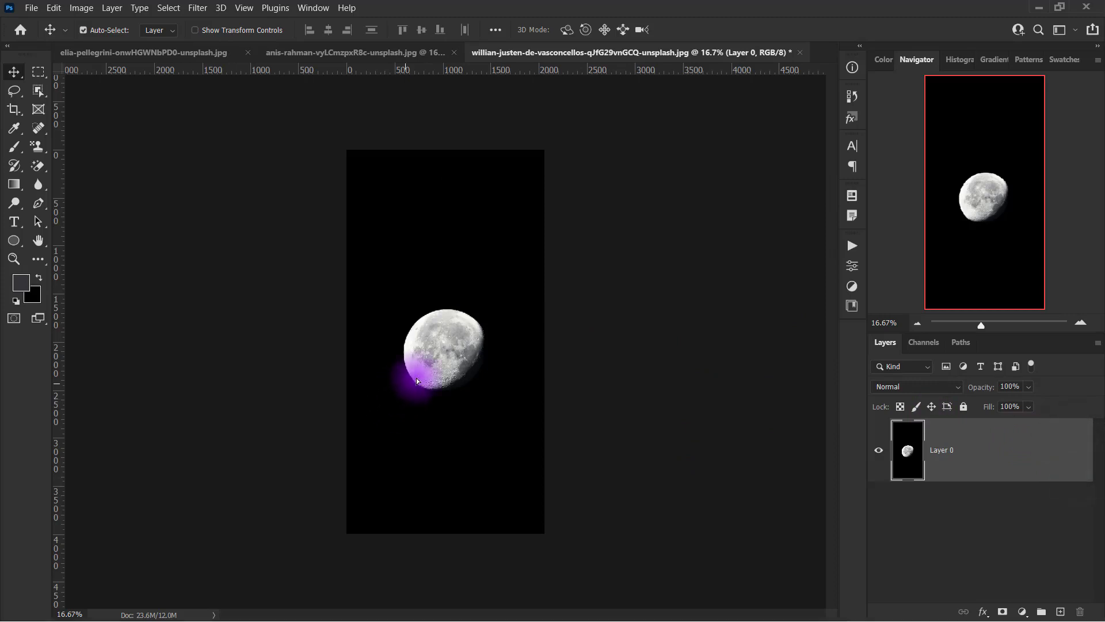
pyautogui.moveTo(416, 378)
pyautogui.mouseDown()
pyautogui.moveTo(537, 382)
pyautogui.moveTo(178, 153)
pyautogui.mouseUp()
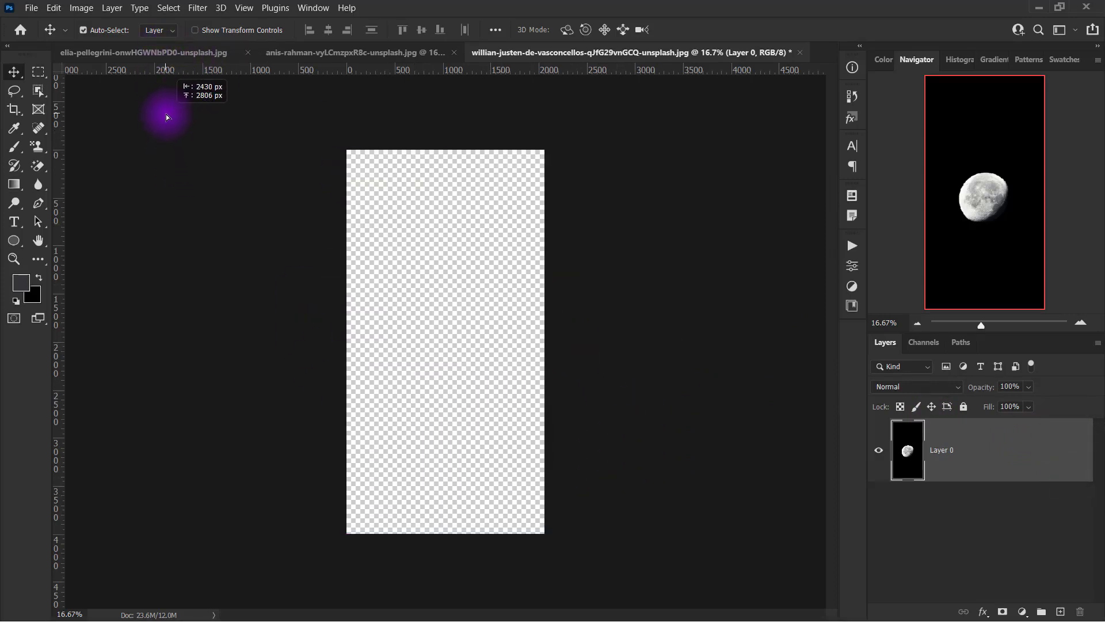
pyautogui.moveTo(178, 153)
pyautogui.mouseDown()
pyautogui.moveTo(446, 406)
pyautogui.moveTo(458, 333)
pyautogui.mouseUp()
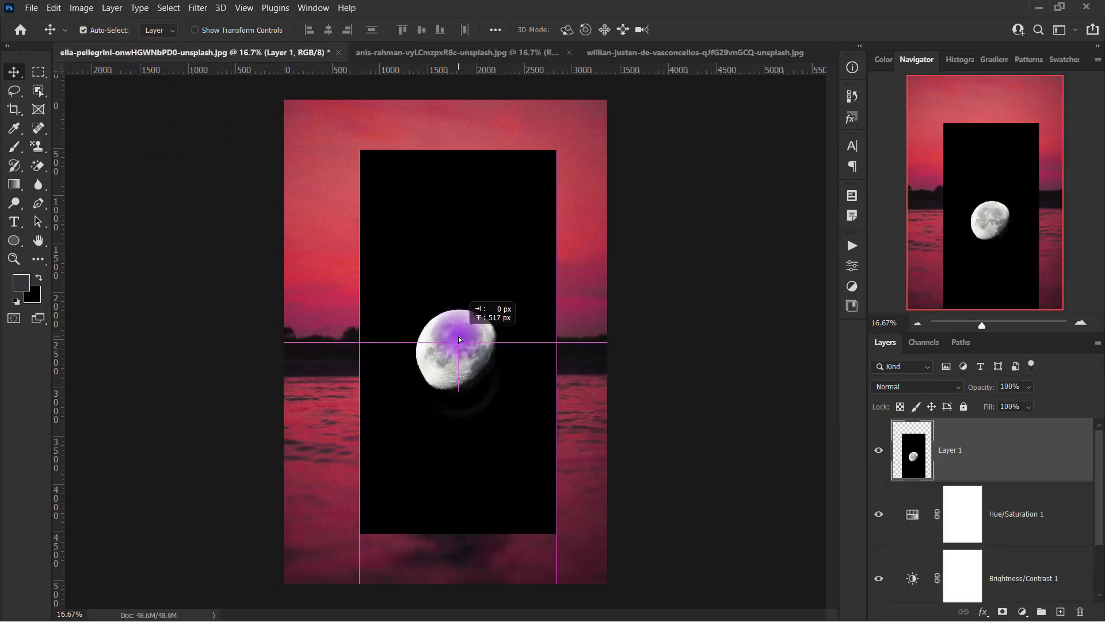
# Scale the moon layer up to fill the canvas and set its blend mode to Screen
pyautogui.hotkey('ctrl', 't')
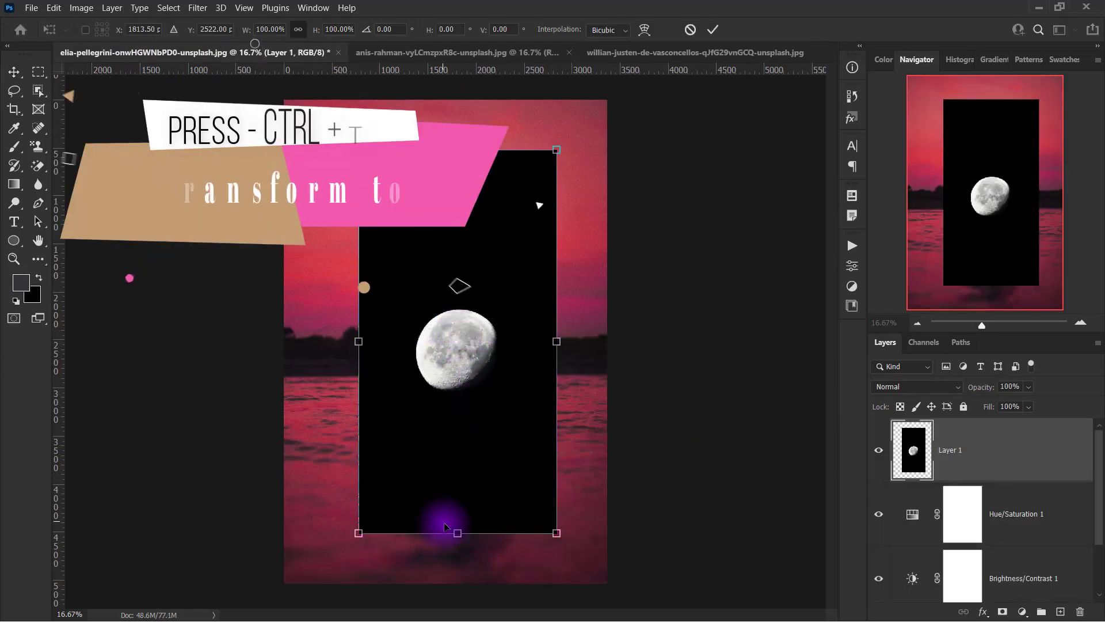
pyautogui.moveTo(457, 150)
pyautogui.mouseDown()
pyautogui.moveTo(454, 109)
pyautogui.moveTo(352, 357)
pyautogui.mouseUp()
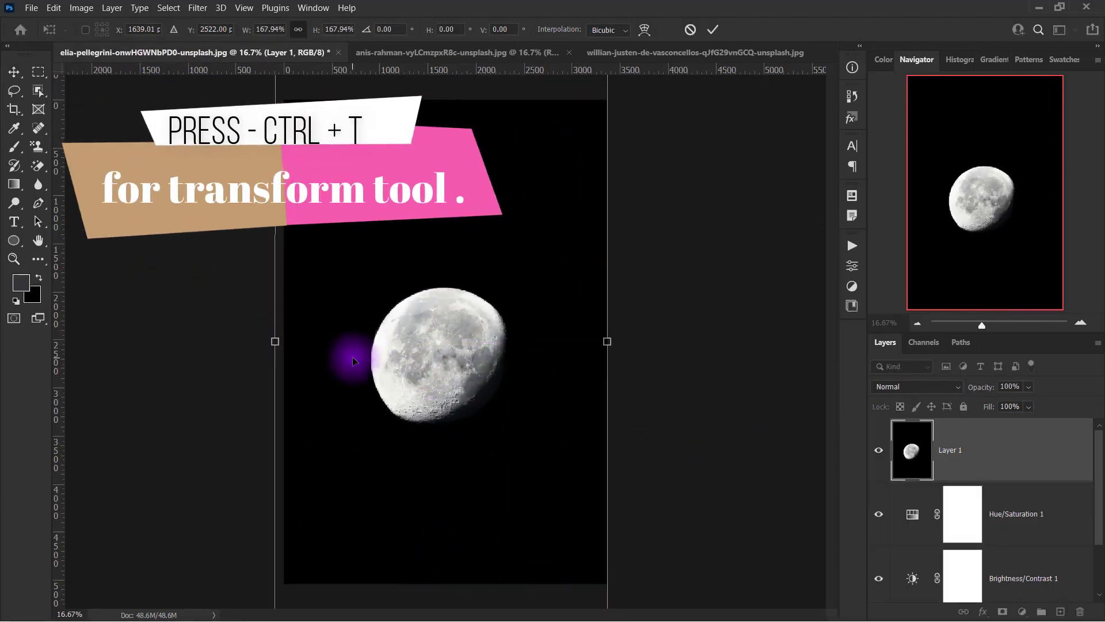
pyautogui.press('Return')
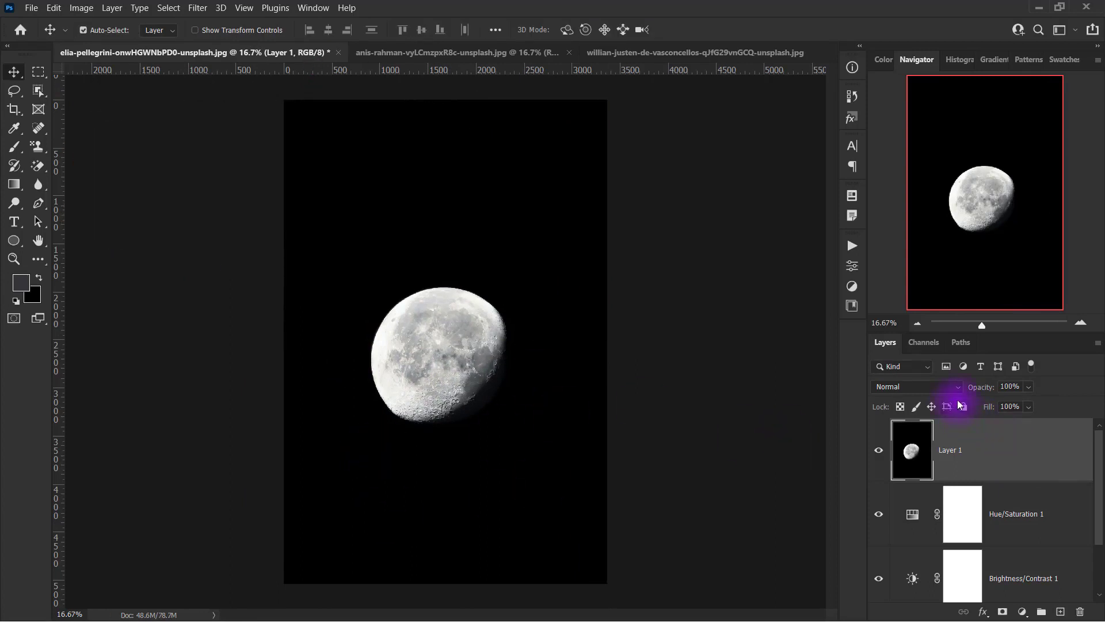
pyautogui.click(946, 391)
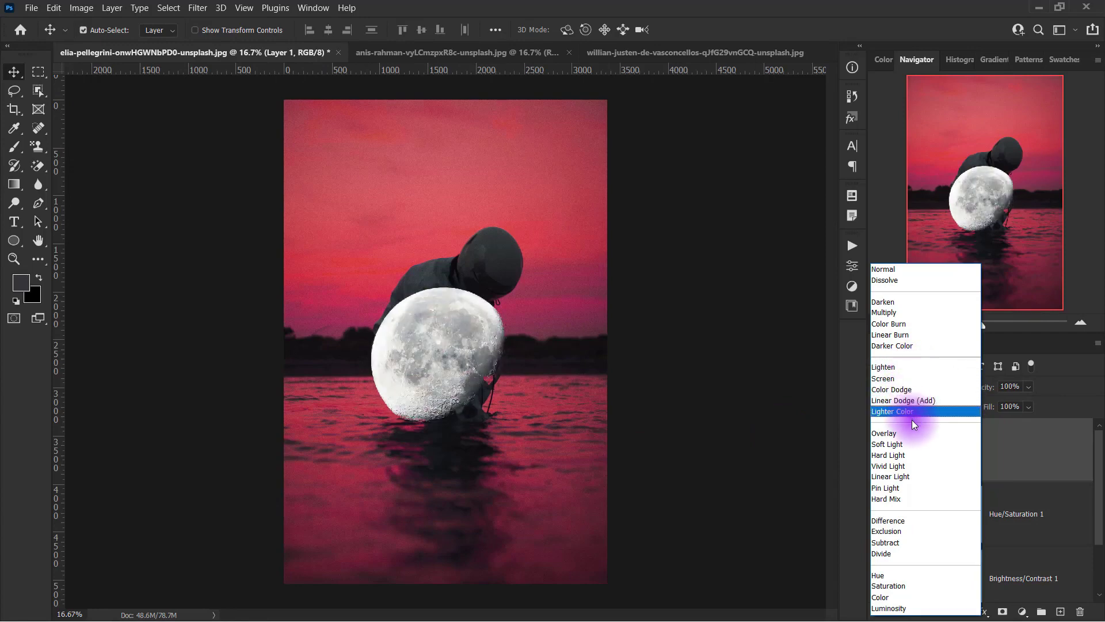
pyautogui.click(910, 378)
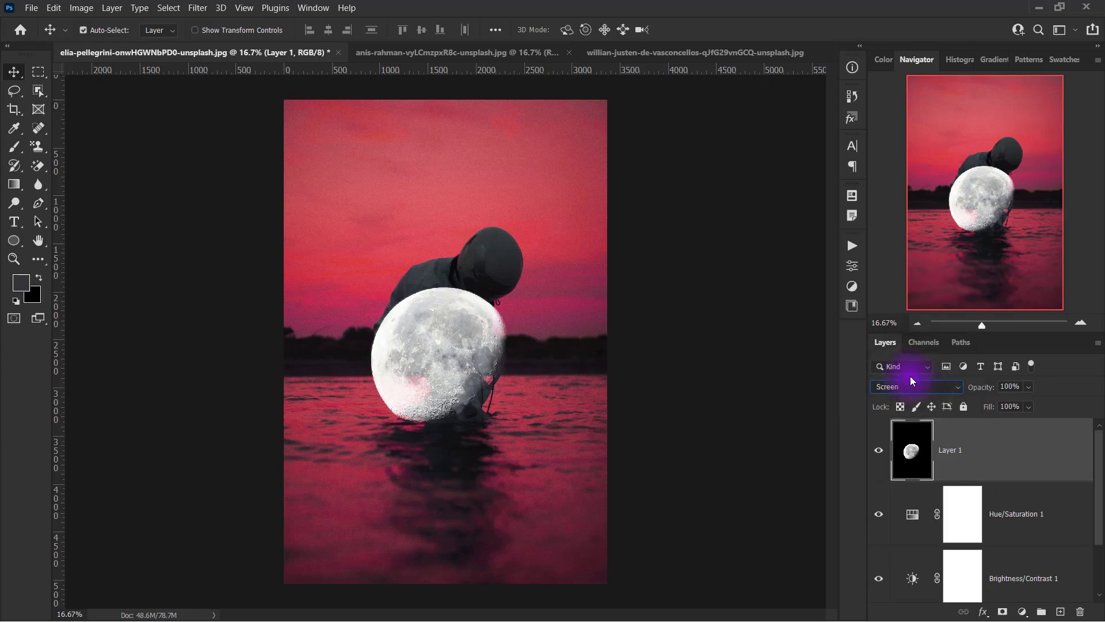
# Shrink the moon and position it small in the upper-left sky
pyautogui.hotkey('ctrl', 't')
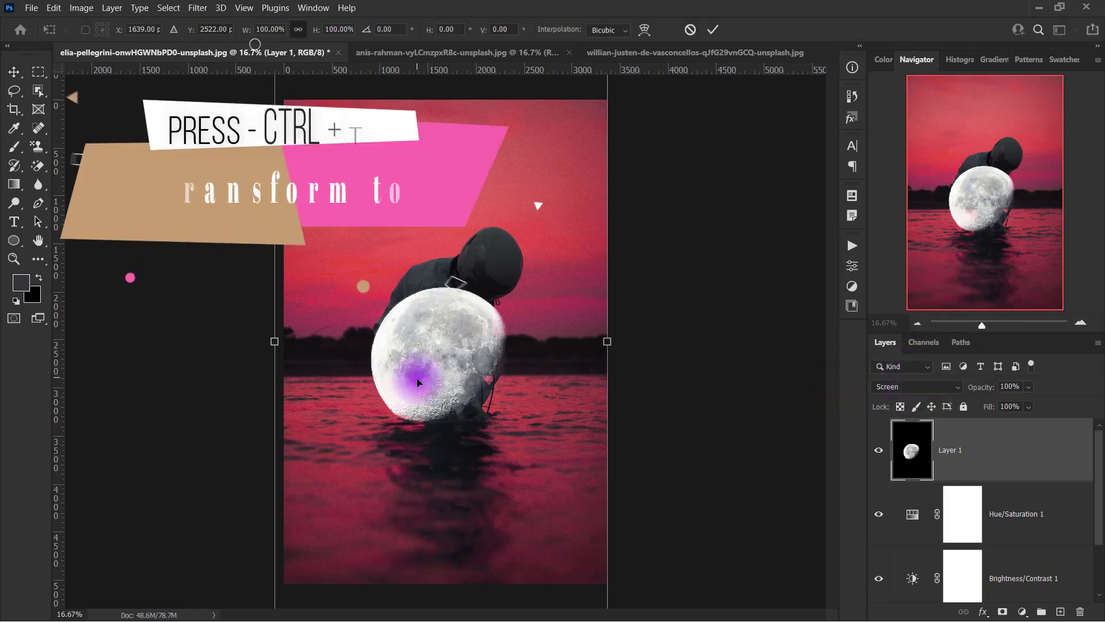
pyautogui.moveTo(288, 340); pyautogui.dragTo(424, 341)
pyautogui.moveTo(525, 370); pyautogui.dragTo(207, 267)
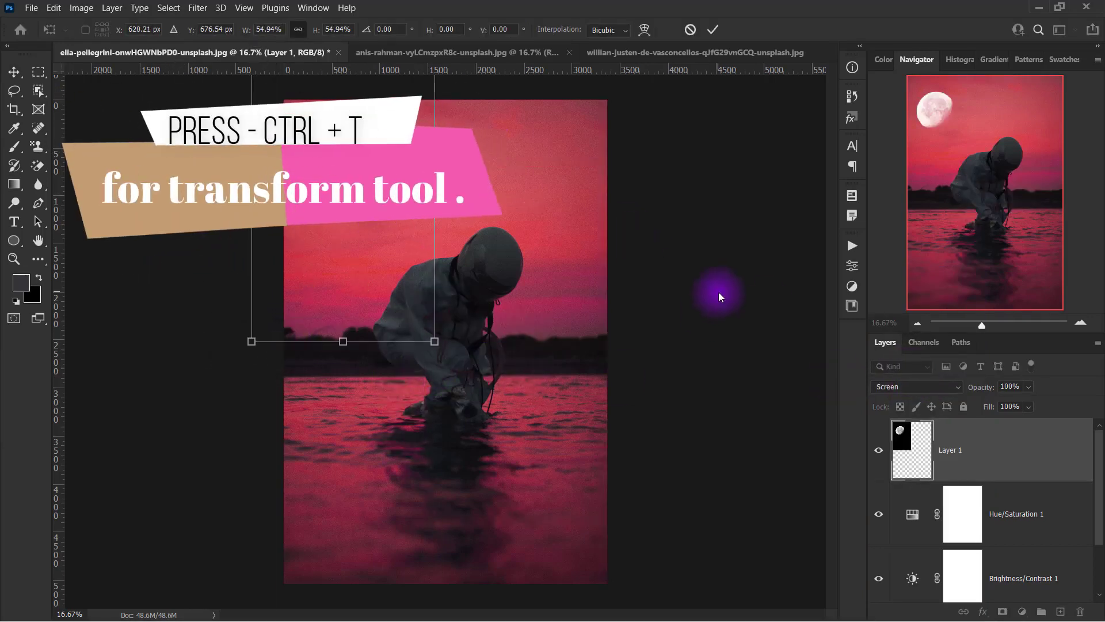
pyautogui.hotkey('ctrl', '-')
pyautogui.moveTo(438, 341); pyautogui.dragTo(397, 288)
pyautogui.moveTo(365, 247)
pyautogui.mouseDown()
pyautogui.moveTo(362, 211)
pyautogui.moveTo(370, 218)
pyautogui.mouseUp()
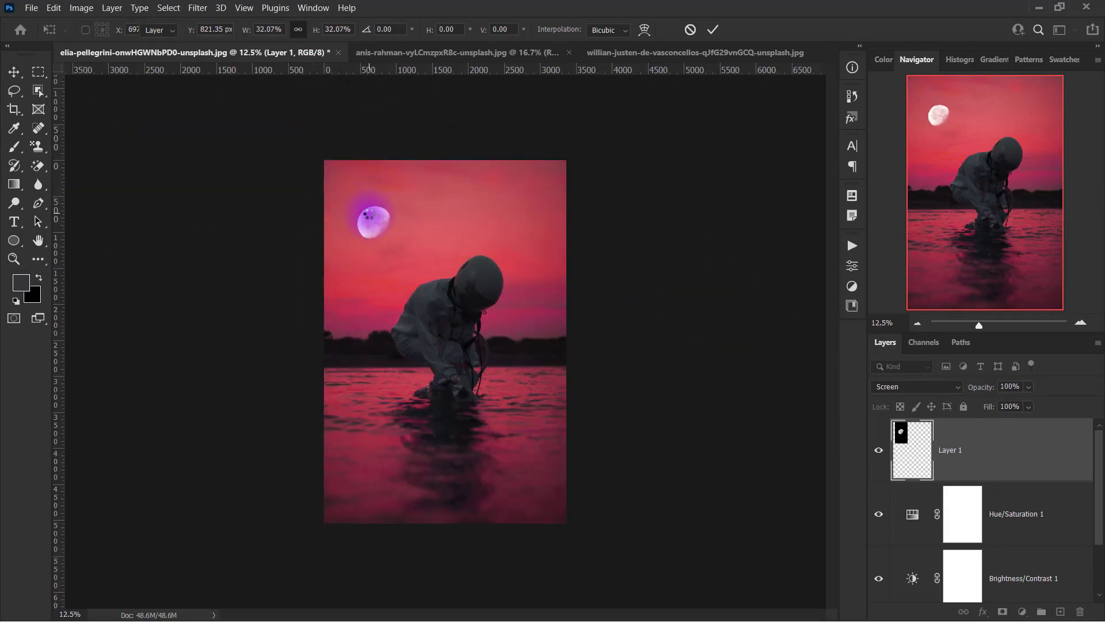
pyautogui.press('Return')
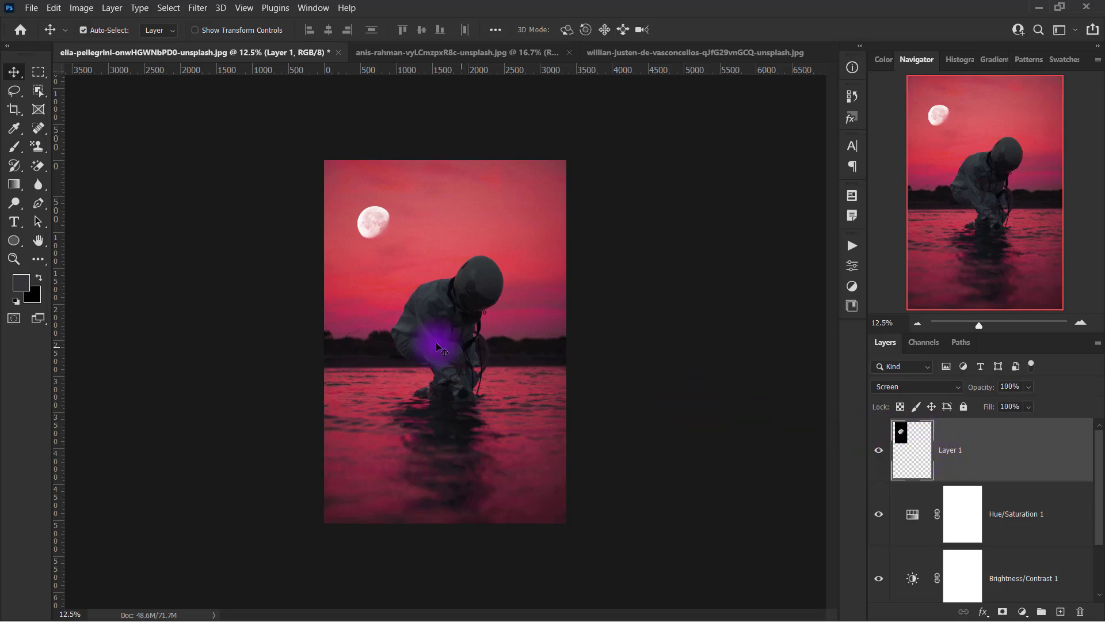
# Unlock the sword photo's Background layer and pick the Object Selection tool
pyautogui.click(454, 53)
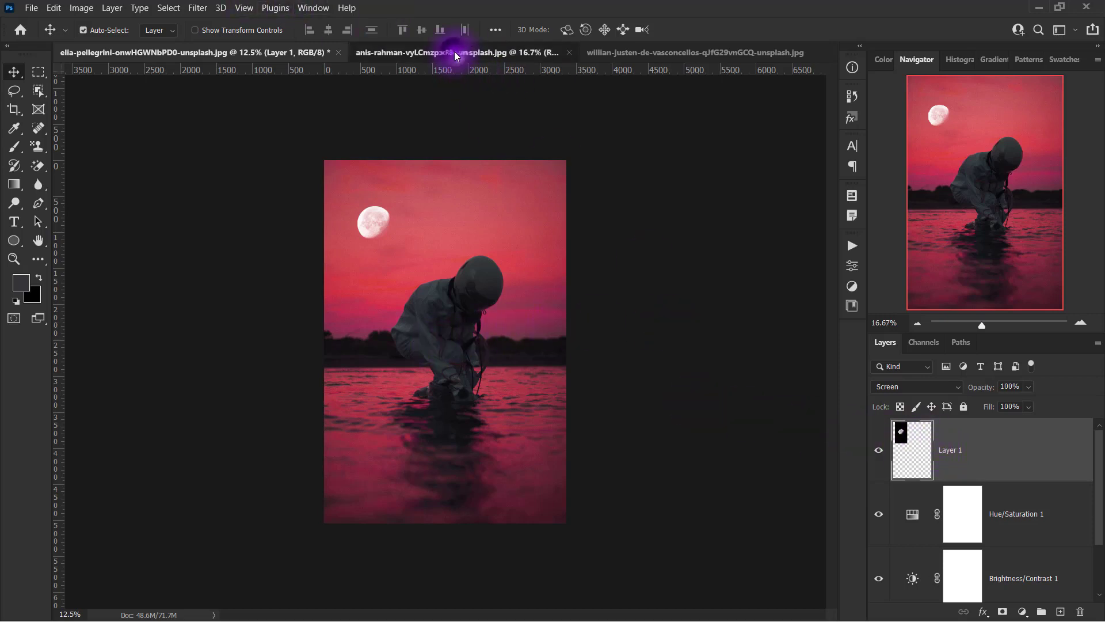
pyautogui.click(1081, 453)
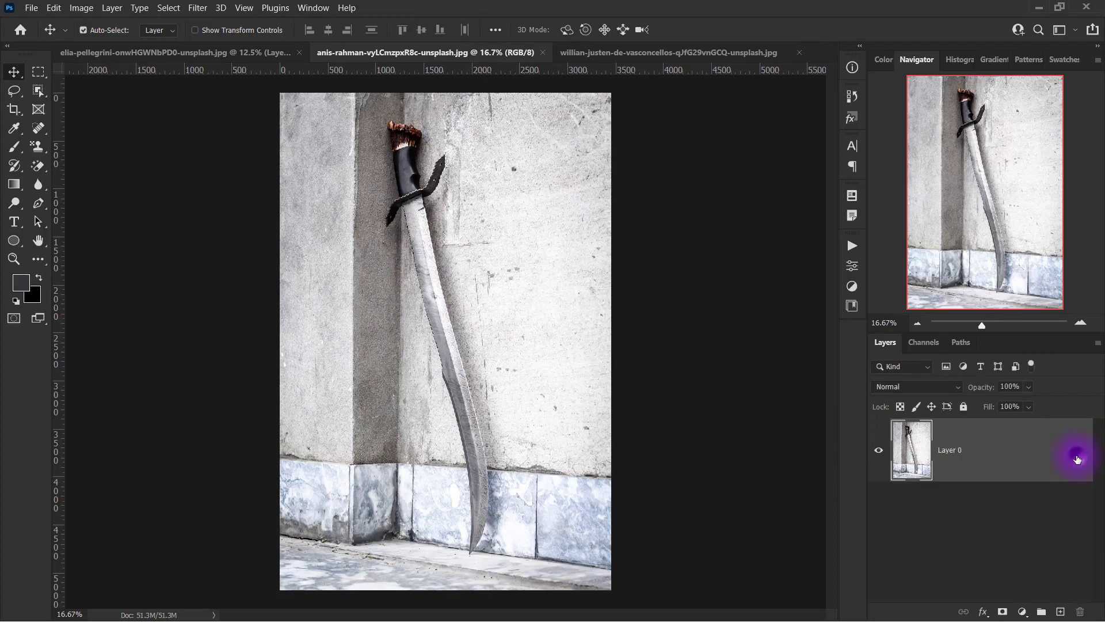
pyautogui.click(39, 92)
pyautogui.moveTo(39, 96); pyautogui.dragTo(156, 95)
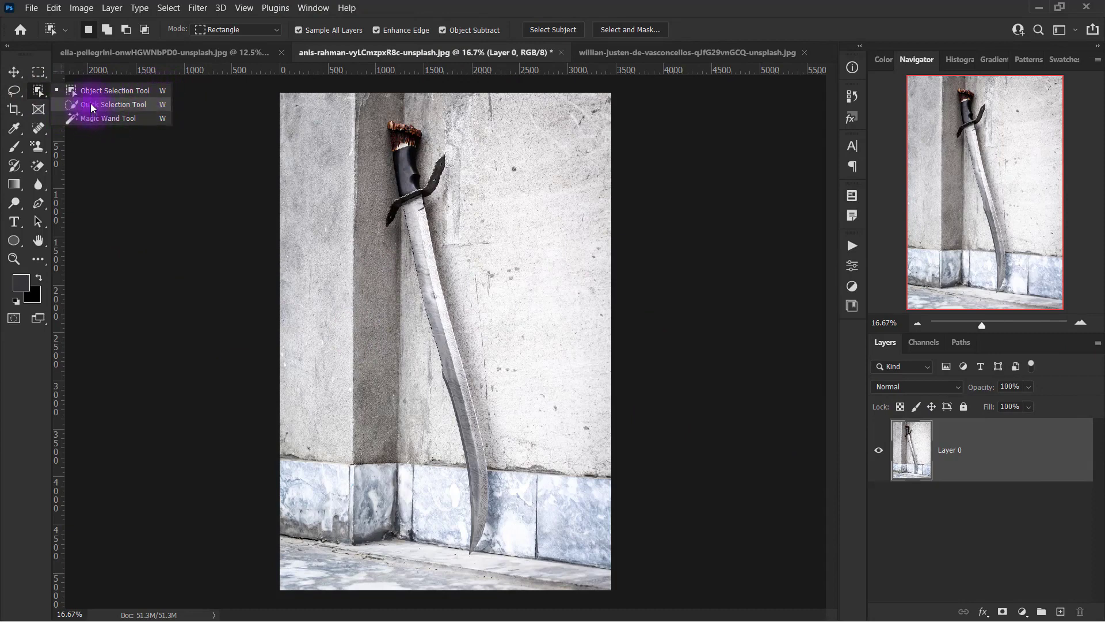
pyautogui.click(132, 94)
pyautogui.rightClick(339, 109)
pyautogui.click(239, 145)
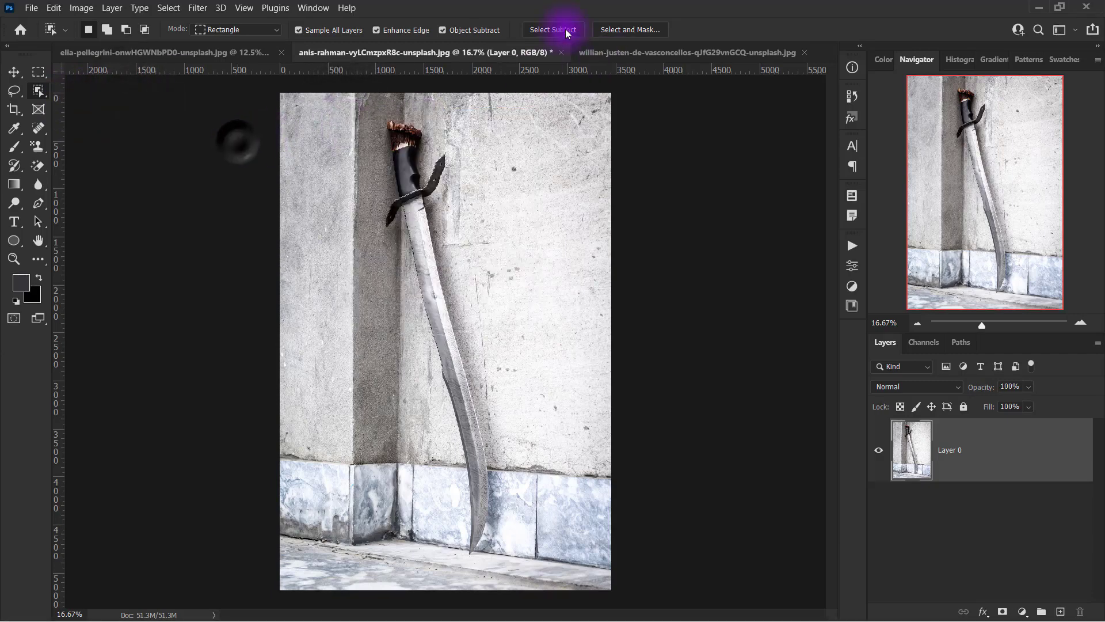
# Select the sword with Select Subject and copy it onto its own layer
pyautogui.click(561, 30)
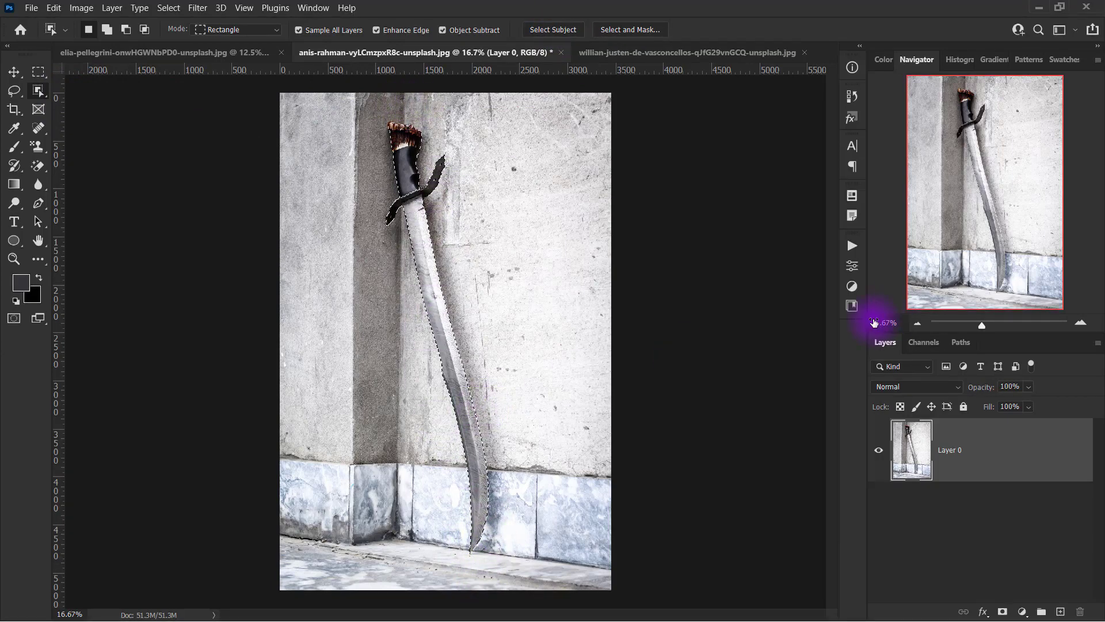
pyautogui.hotkey('ctrl', 'j')
pyautogui.press('v')
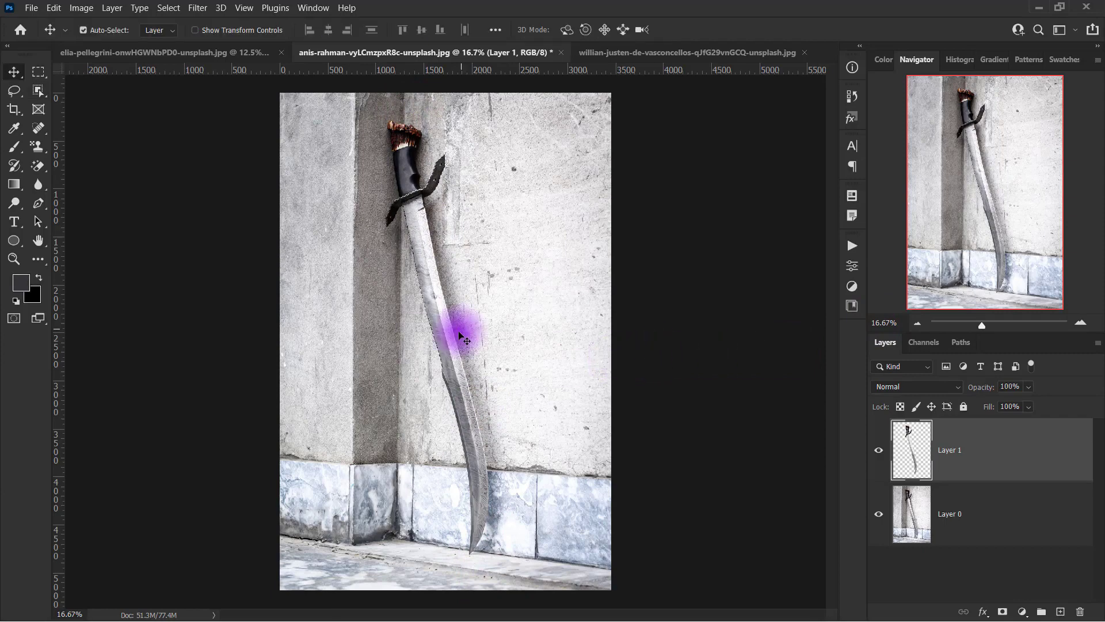
pyautogui.moveTo(463, 338); pyautogui.dragTo(178, 50)
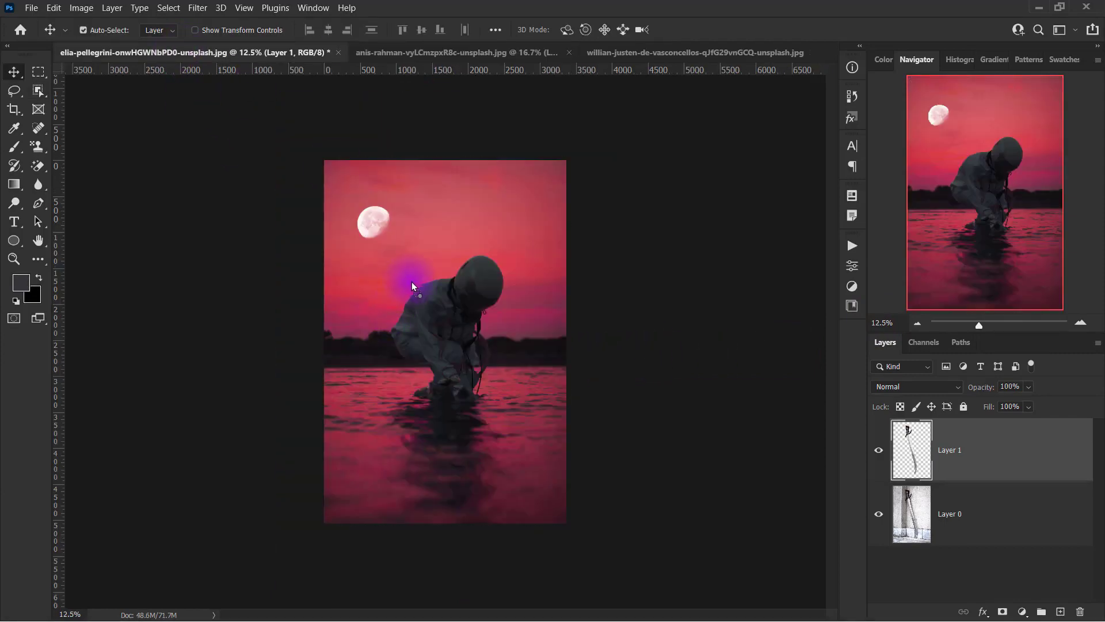
# Drop the sword into the astronaut scene, scaled to about half and tilted toward the moon
pyautogui.moveTo(178, 51); pyautogui.dragTo(412, 281)
pyautogui.hotkey('ctrl', 't')
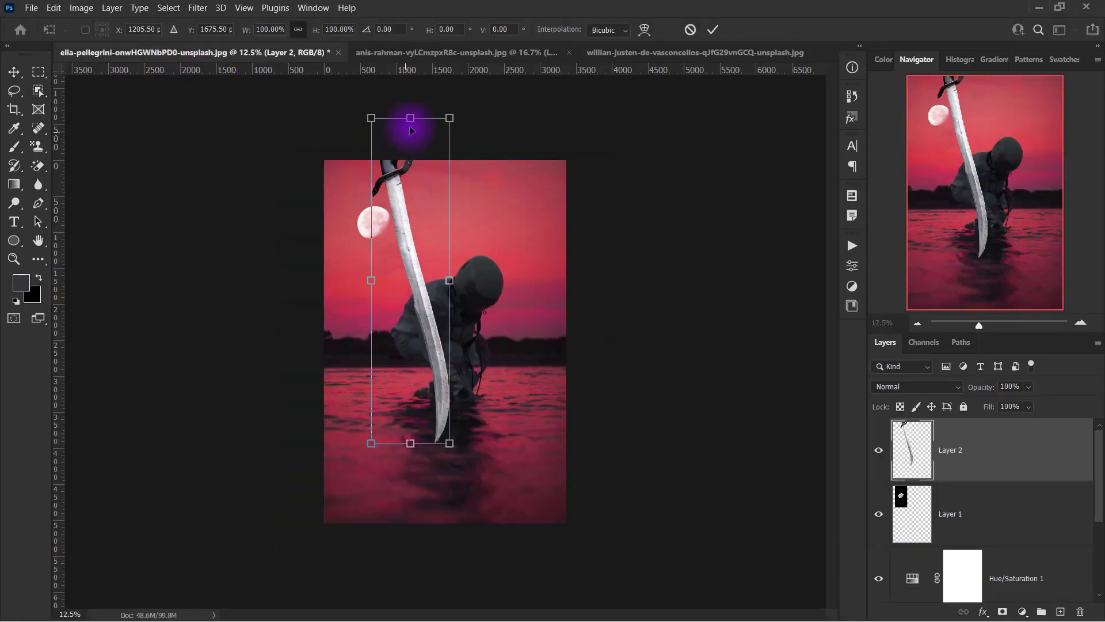
pyautogui.moveTo(411, 118); pyautogui.dragTo(411, 207)
pyautogui.moveTo(444, 470)
pyautogui.mouseDown()
pyautogui.moveTo(432, 247)
pyautogui.moveTo(398, 210)
pyautogui.mouseUp()
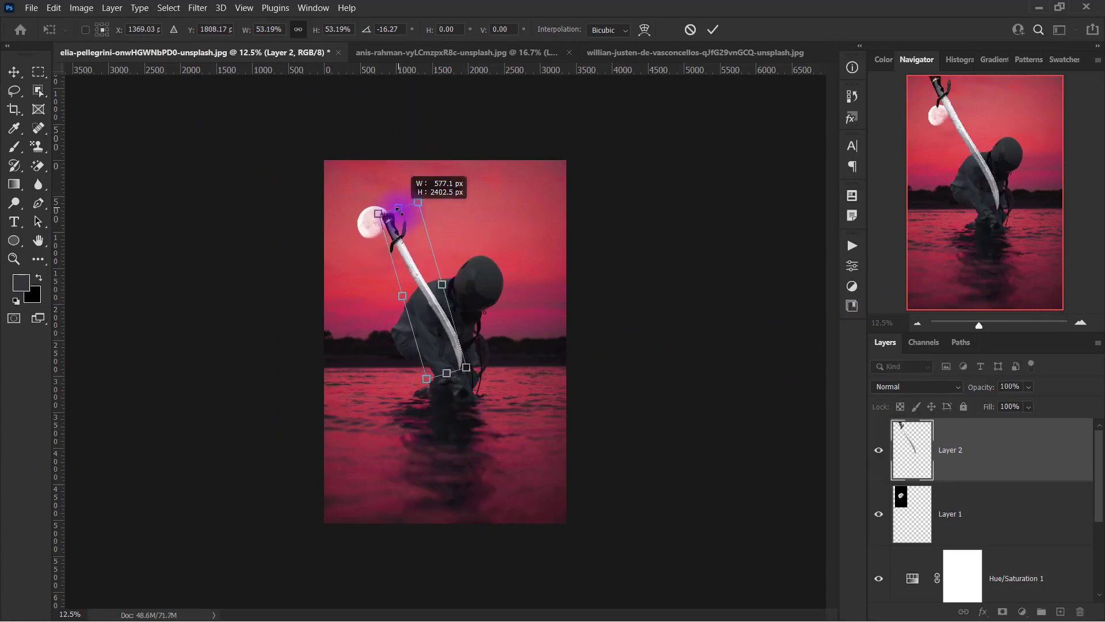
pyautogui.moveTo(452, 308); pyautogui.dragTo(439, 291)
pyautogui.press('Return')
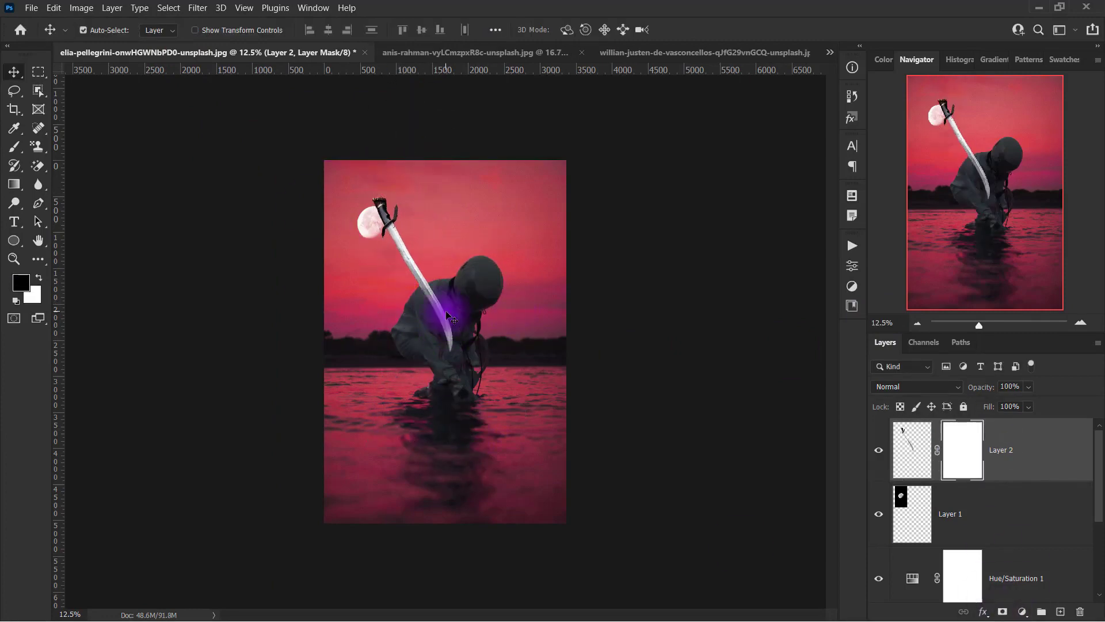
pyautogui.scroll(3, 447, 315)
pyautogui.scroll(2, 446, 315)
pyautogui.scroll(1, 446, 316)
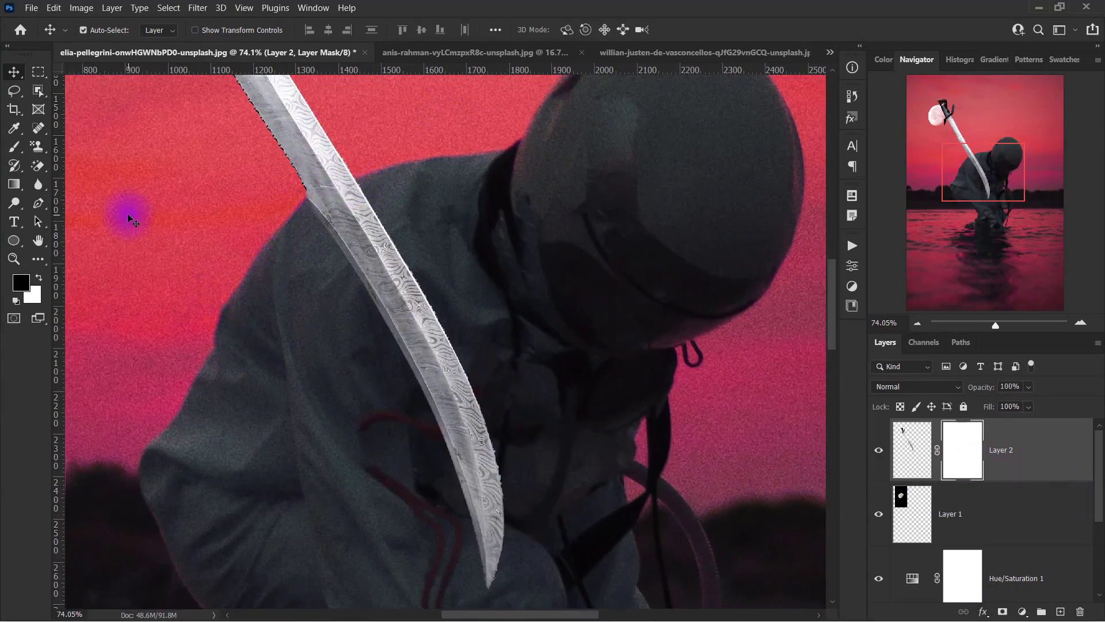
# Paint the sword's mask with a soft round brush to hide the blade behind the shoulder
pyautogui.press('b')
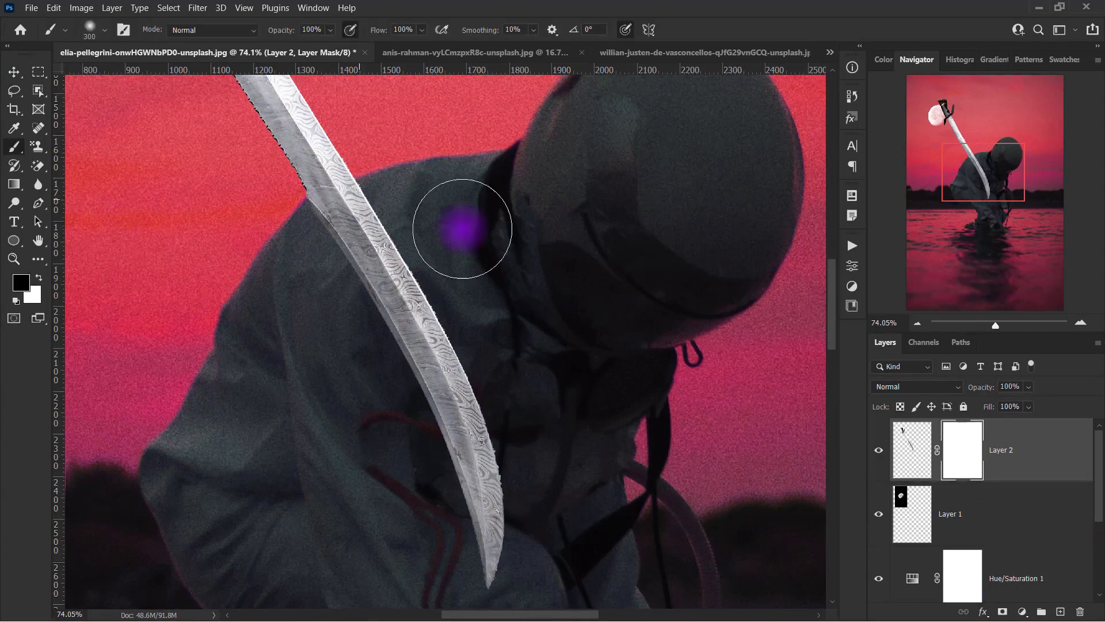
pyautogui.rightClick(119, 158)
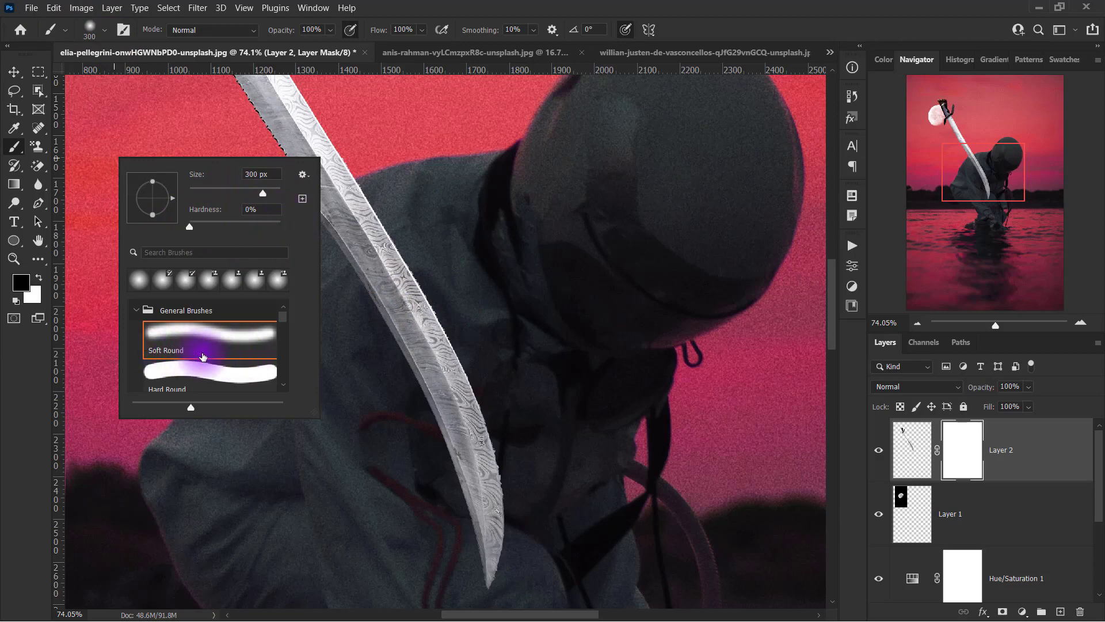
pyautogui.click(360, 309)
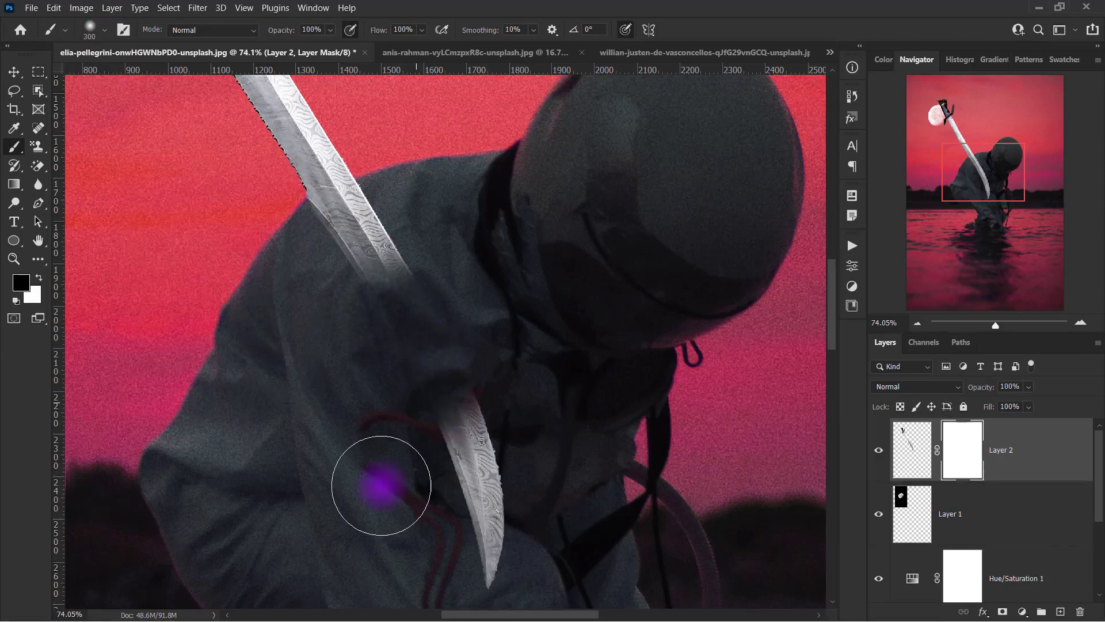
pyautogui.moveTo(483, 547)
pyautogui.mouseDown()
pyautogui.moveTo(411, 290)
pyautogui.moveTo(353, 242)
pyautogui.mouseUp()
pyautogui.press('[')
pyautogui.press('[')
pyautogui.press('[')
pyautogui.press('[')
pyautogui.press('[')
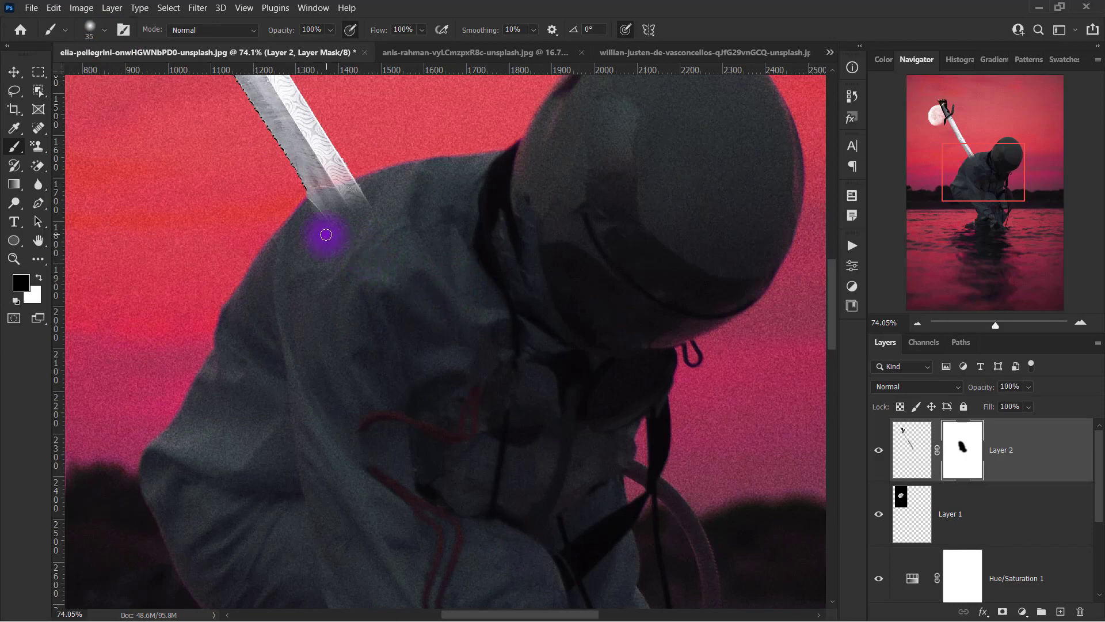
pyautogui.moveTo(308, 213); pyautogui.dragTo(368, 199)
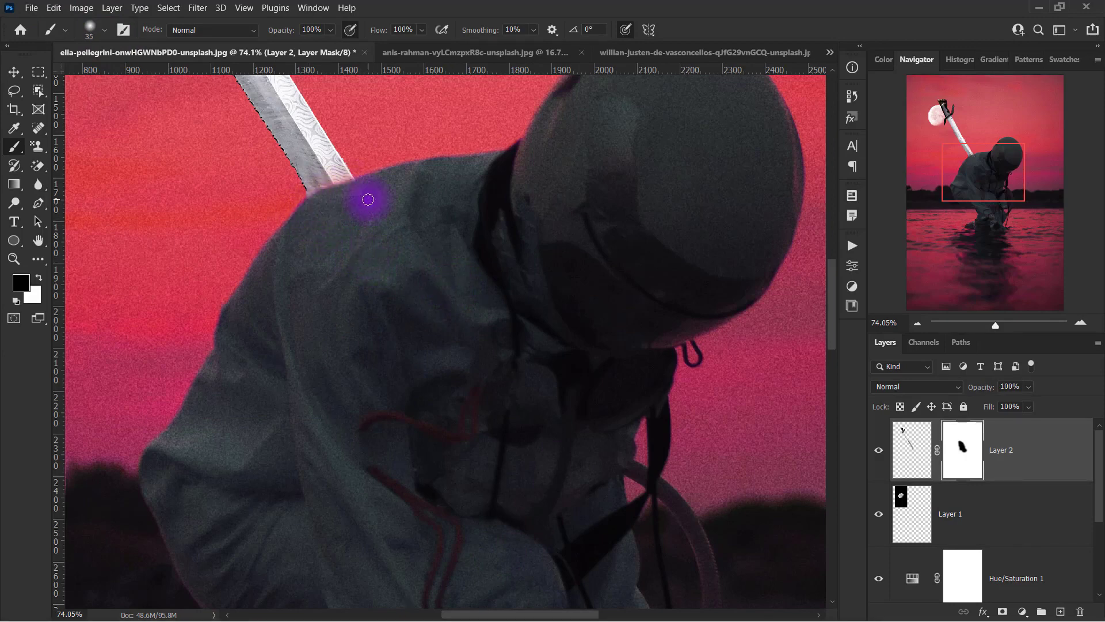
pyautogui.press('x')
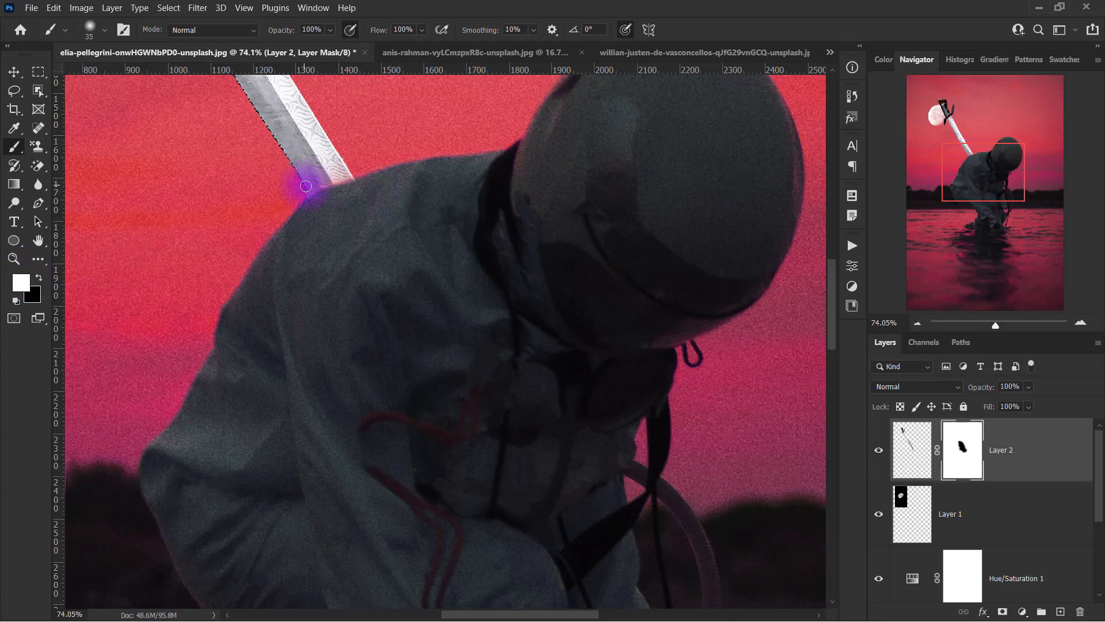
pyautogui.moveTo(309, 191); pyautogui.dragTo(345, 178)
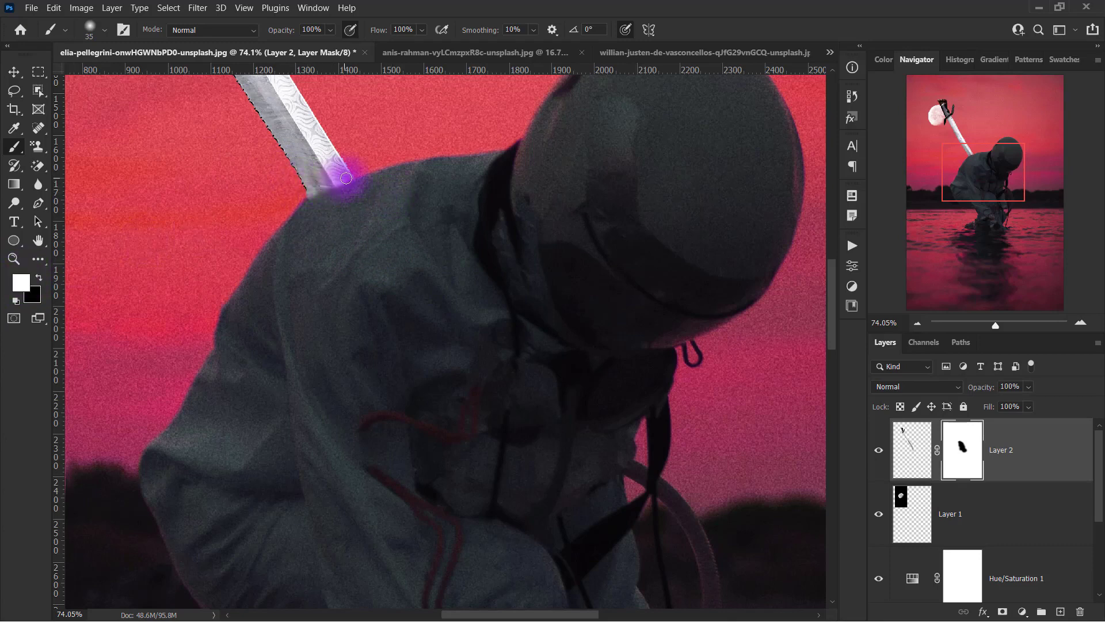
pyautogui.hotkey('ctrl', '0')
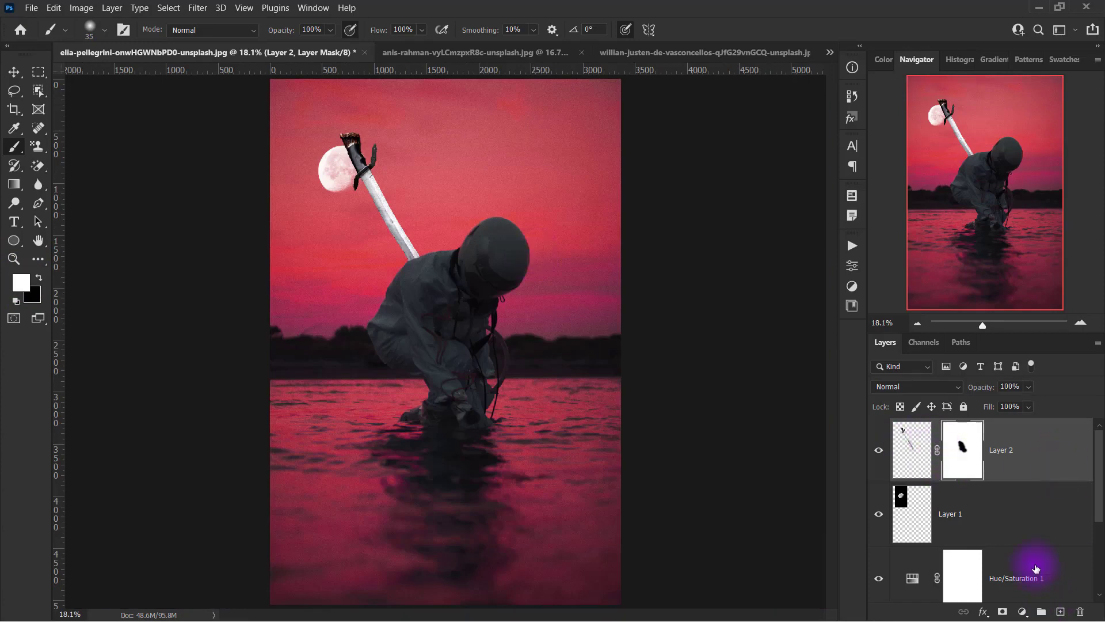
# Add a Brightness/Contrast layer clipped to the sword, with Brightness -77 and higher contrast
pyautogui.click(1019, 614)
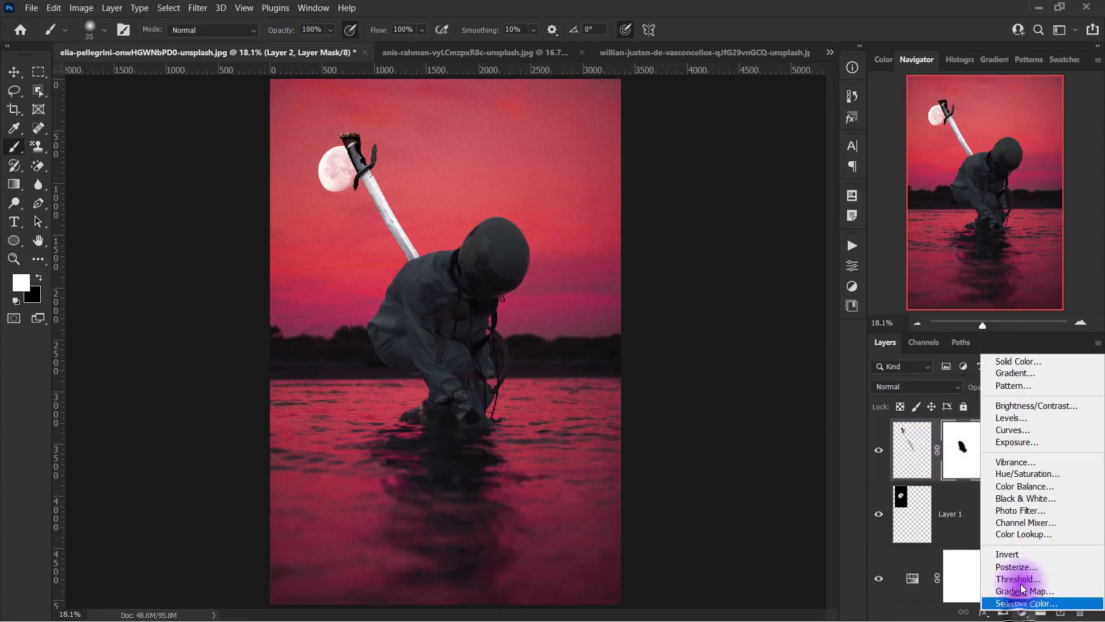
pyautogui.click(1007, 408)
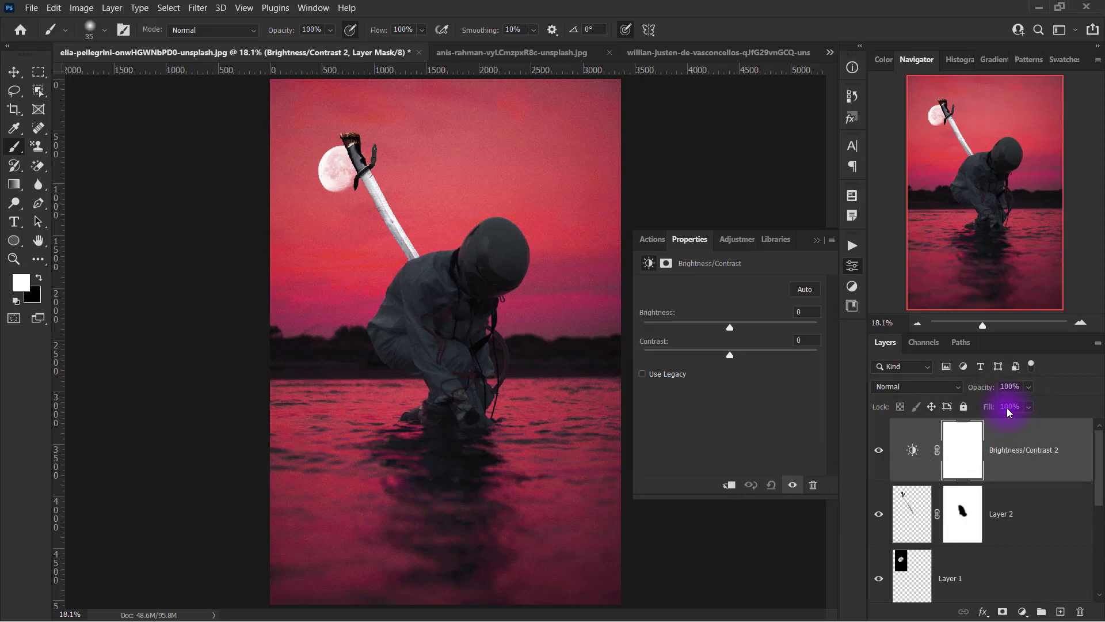
pyautogui.click(729, 487)
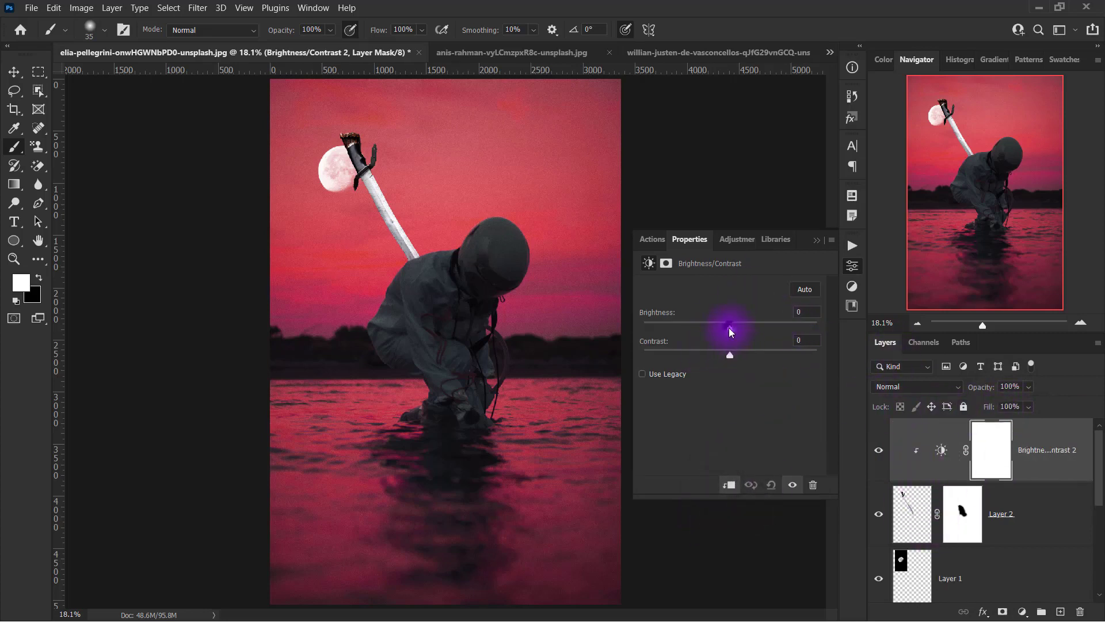
pyautogui.moveTo(729, 327); pyautogui.dragTo(685, 327)
pyautogui.moveTo(730, 355); pyautogui.dragTo(780, 355)
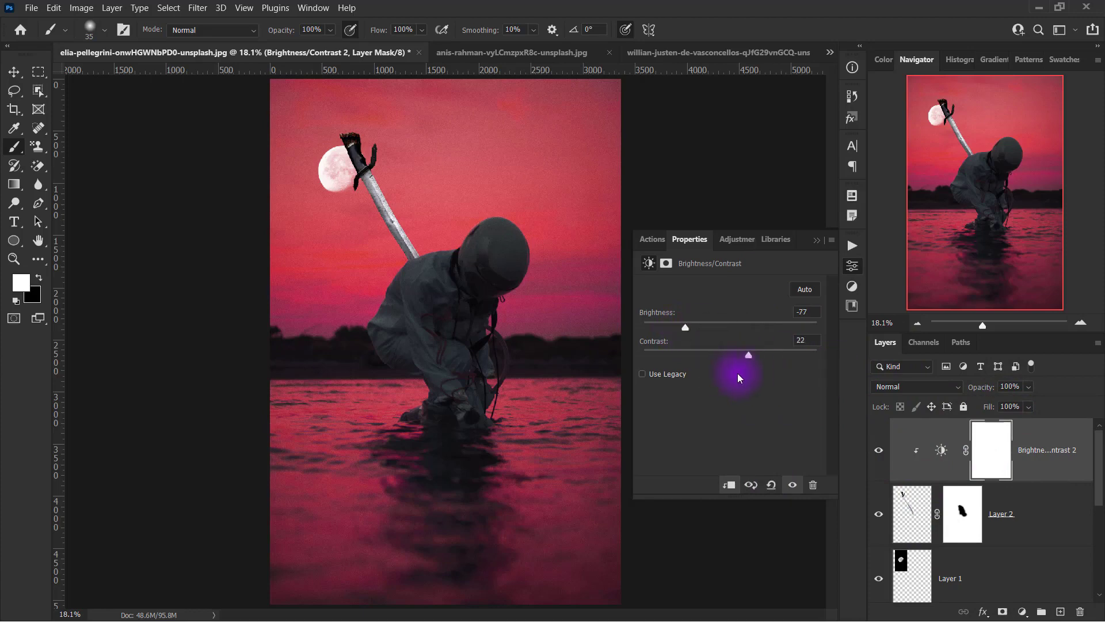
pyautogui.click(816, 239)
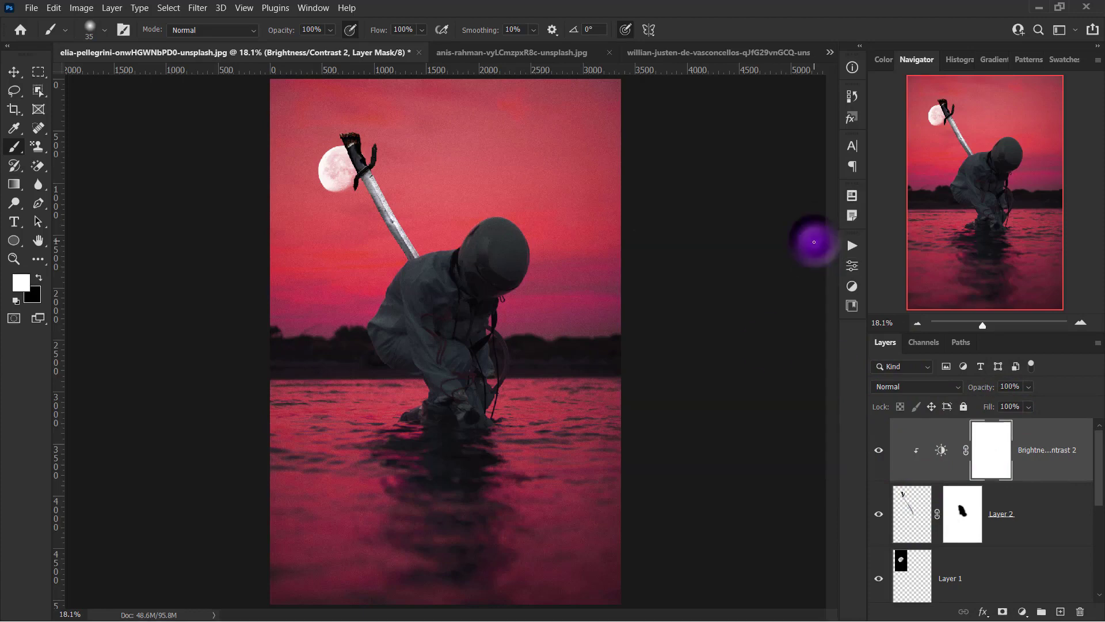
# Convert the sword layer to a smart object and apply a 5 px Gaussian Blur
pyautogui.rightClick(1020, 516)
pyautogui.click(943, 219)
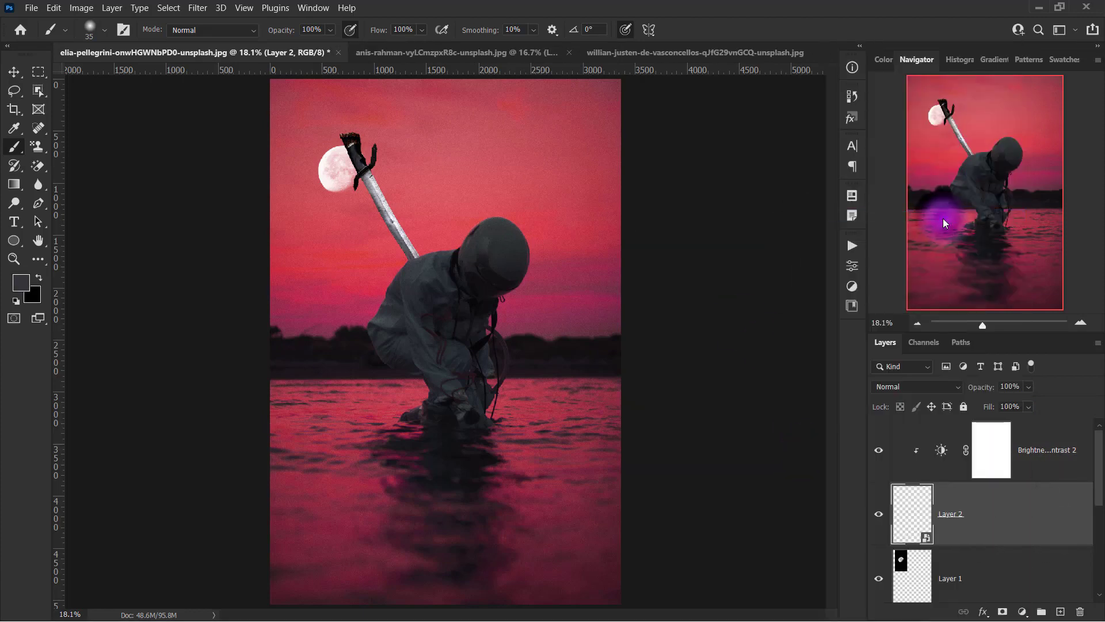
pyautogui.click(197, 8)
pyautogui.moveTo(371, 205)
pyautogui.click(409, 233)
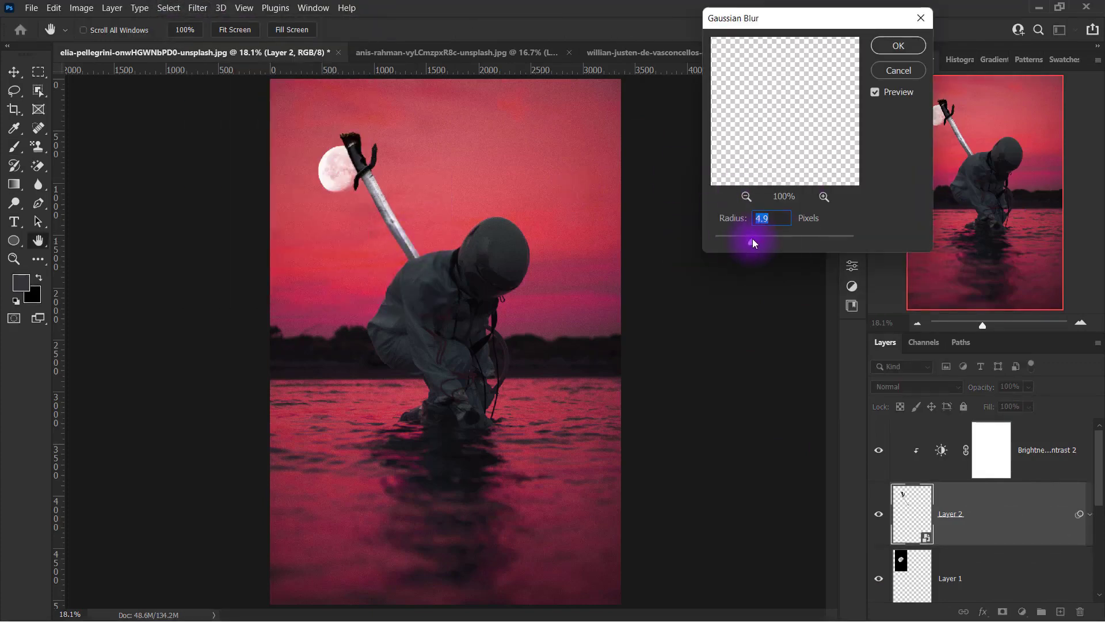
pyautogui.moveTo(752, 238)
pyautogui.mouseDown()
pyautogui.moveTo(765, 237)
pyautogui.moveTo(747, 237)
pyautogui.mouseUp()
pyautogui.click(898, 46)
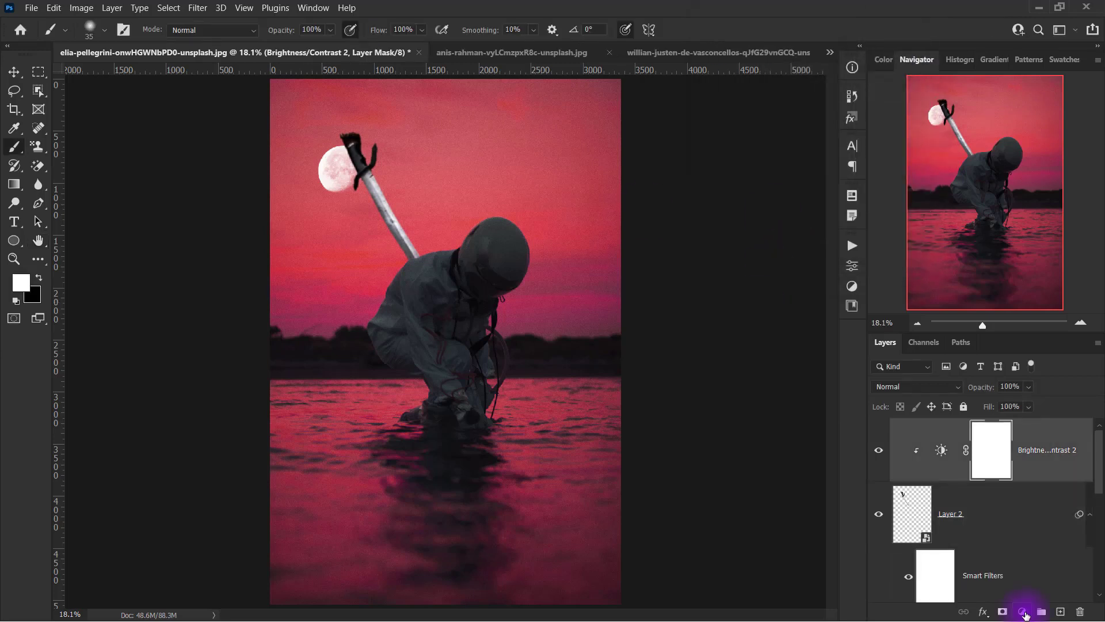
# Add a Gradient fill layer using a dark grey-to-transparent gradient
pyautogui.click(1023, 614)
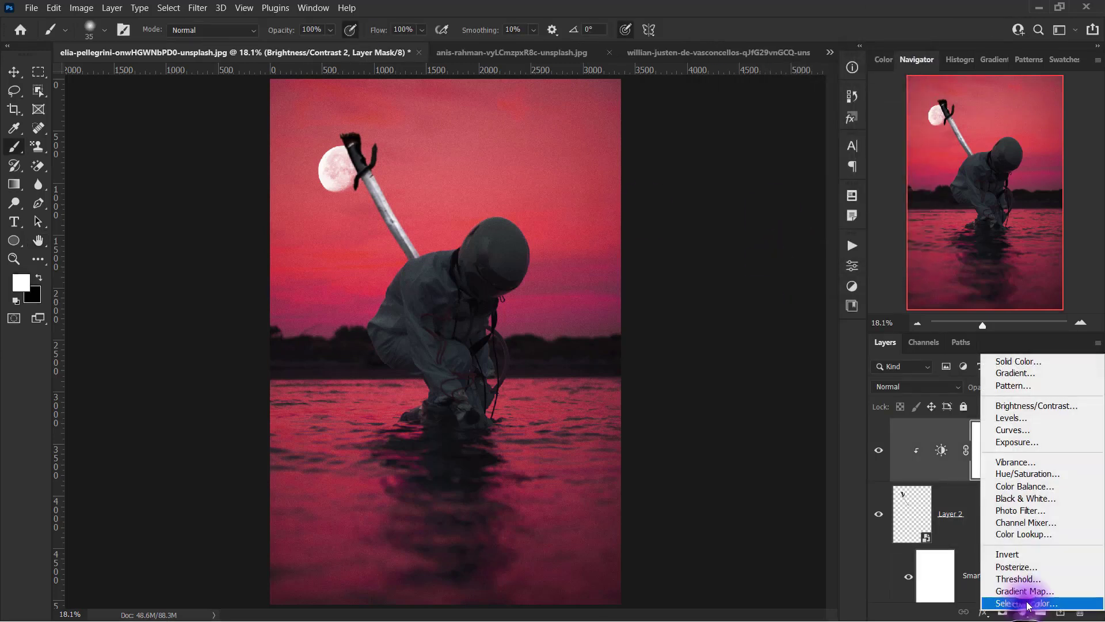
pyautogui.click(1045, 373)
pyautogui.click(696, 109)
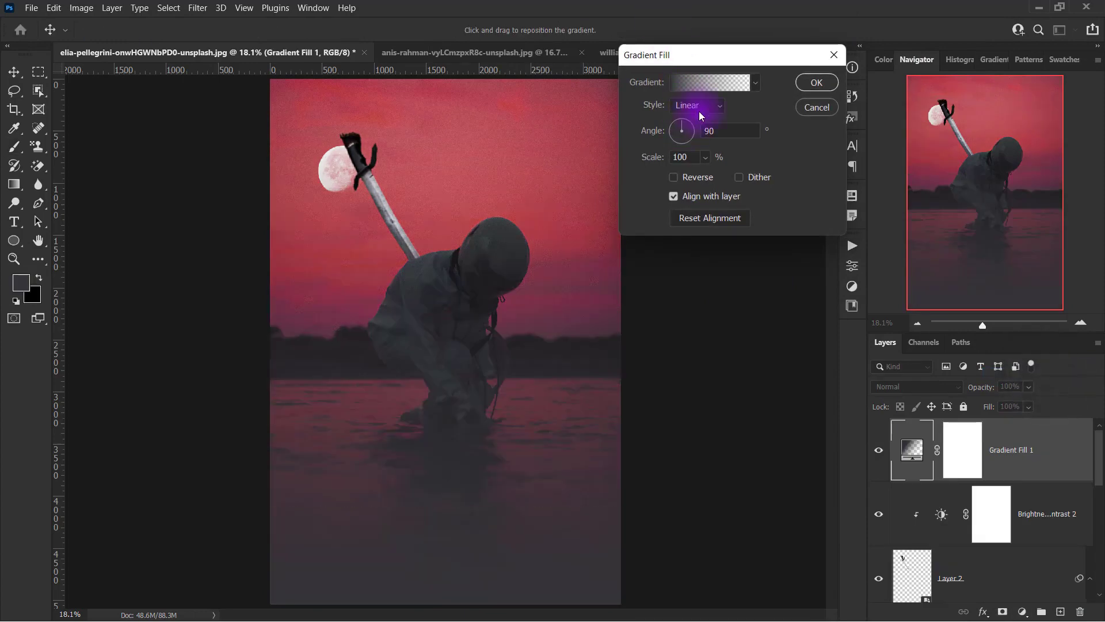
pyautogui.click(701, 84)
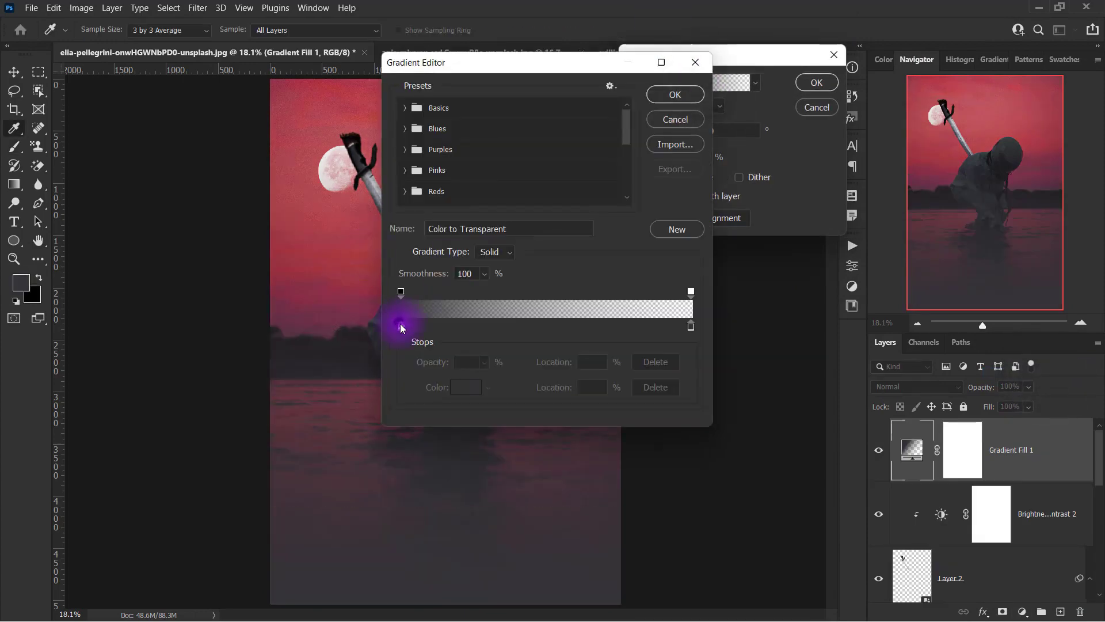
pyautogui.click(404, 108)
pyautogui.click(446, 130)
pyautogui.click(401, 326)
pyautogui.click(465, 387)
pyautogui.click(370, 247)
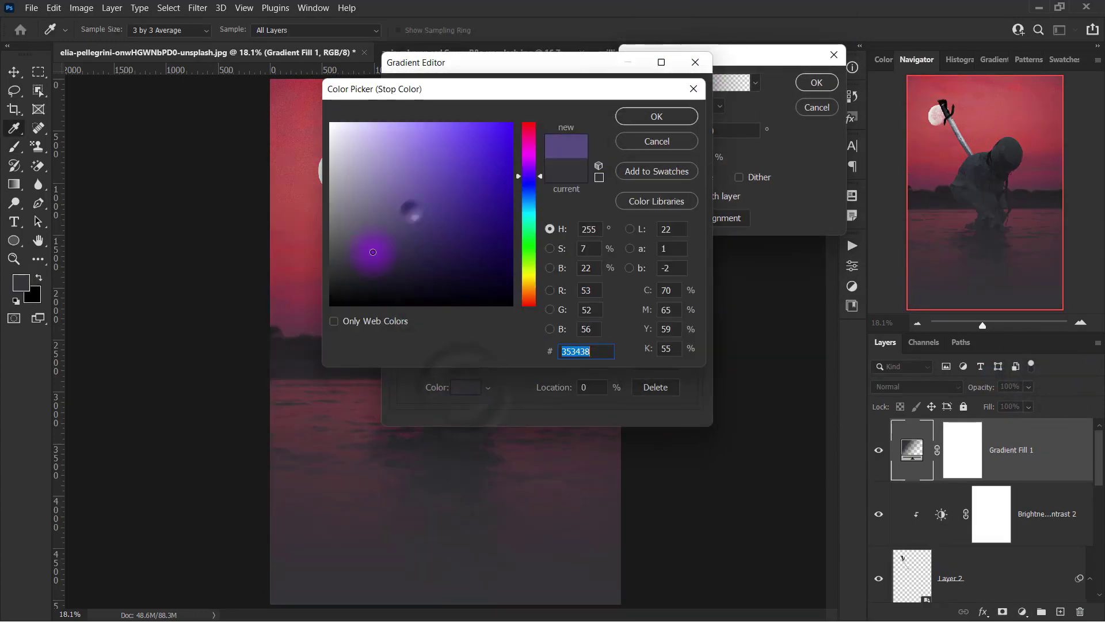
pyautogui.click(656, 115)
pyautogui.click(675, 94)
# Set the gradient fill to Radial, Reversed, at 188% scale
pyautogui.click(697, 105)
pyautogui.click(696, 131)
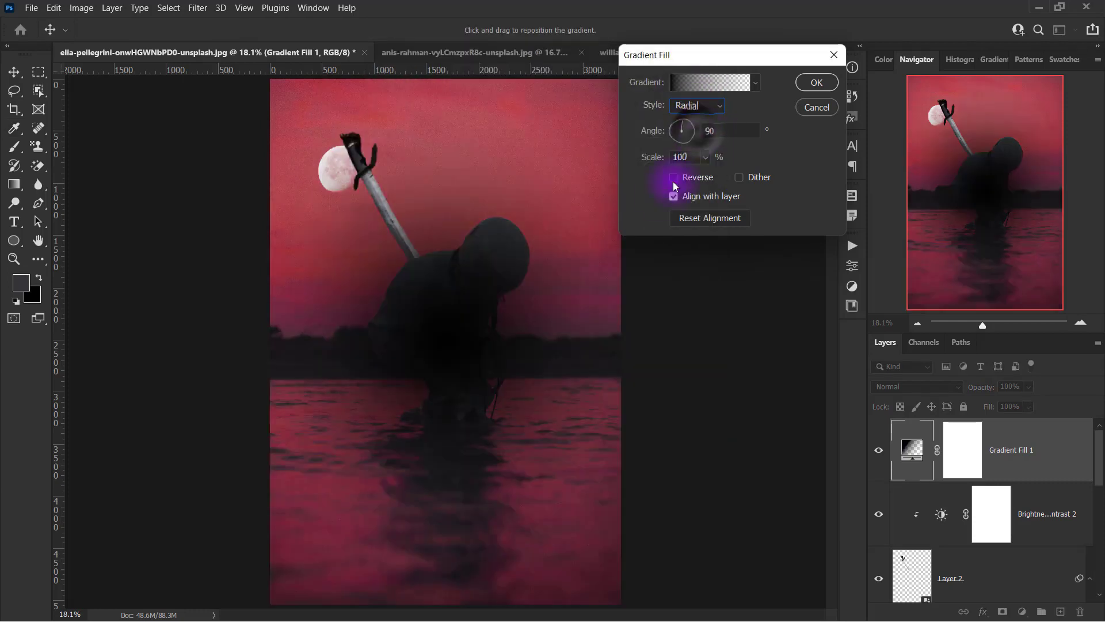
pyautogui.click(673, 177)
pyautogui.click(705, 157)
pyautogui.moveTo(713, 175); pyautogui.dragTo(713, 174)
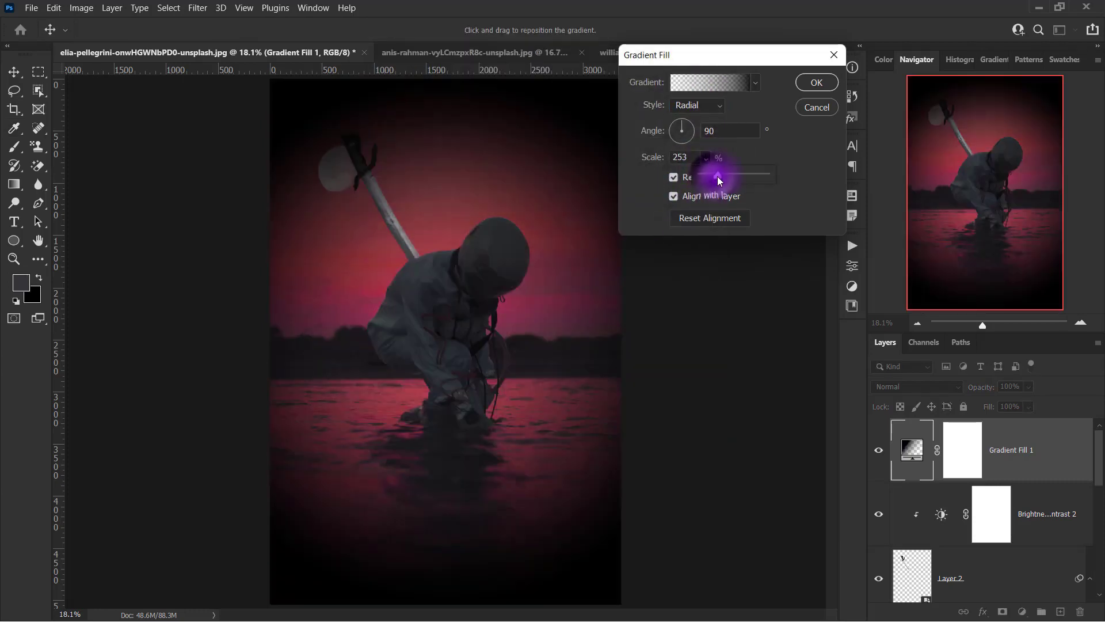
pyautogui.click(816, 83)
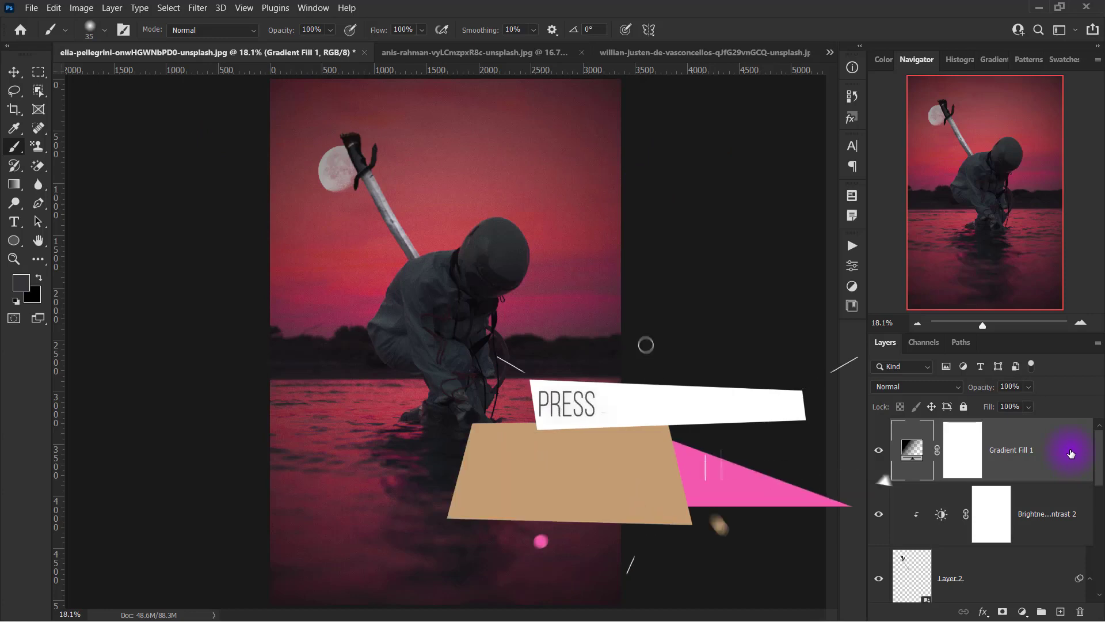
# Stamp all visible layers into a new top layer with Ctrl+Alt+Shift+E
pyautogui.hotkey('ctrl', 'alt', 'shift', 'e')
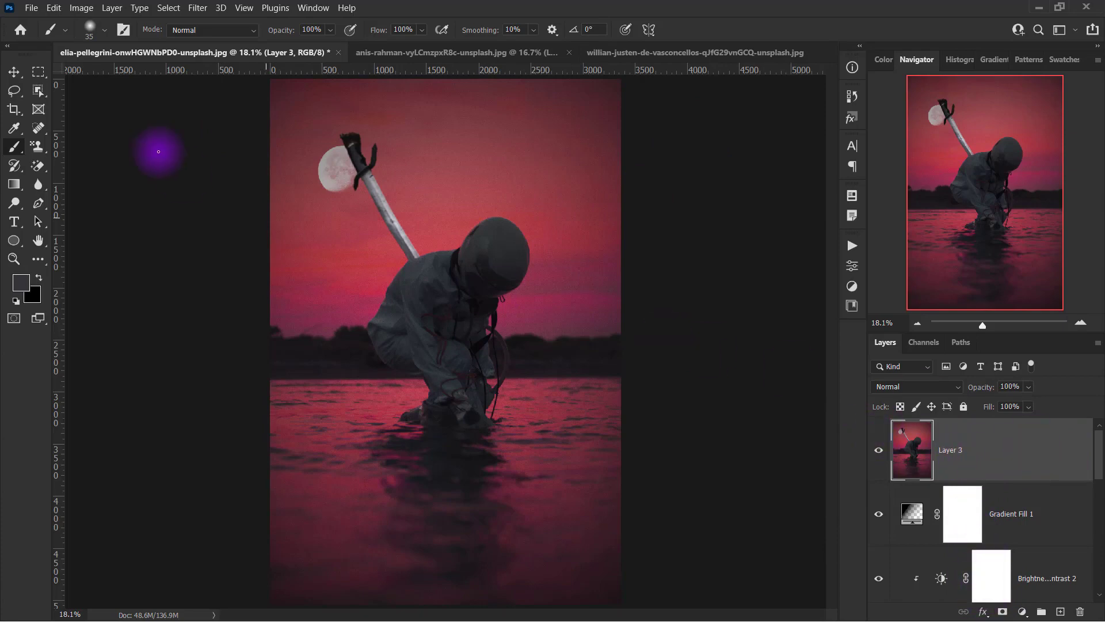
# Convert Layer 3 to a smart object and launch Filter > Camera Raw Filter on it
pyautogui.rightClick(1026, 452)
pyautogui.click(895, 215)
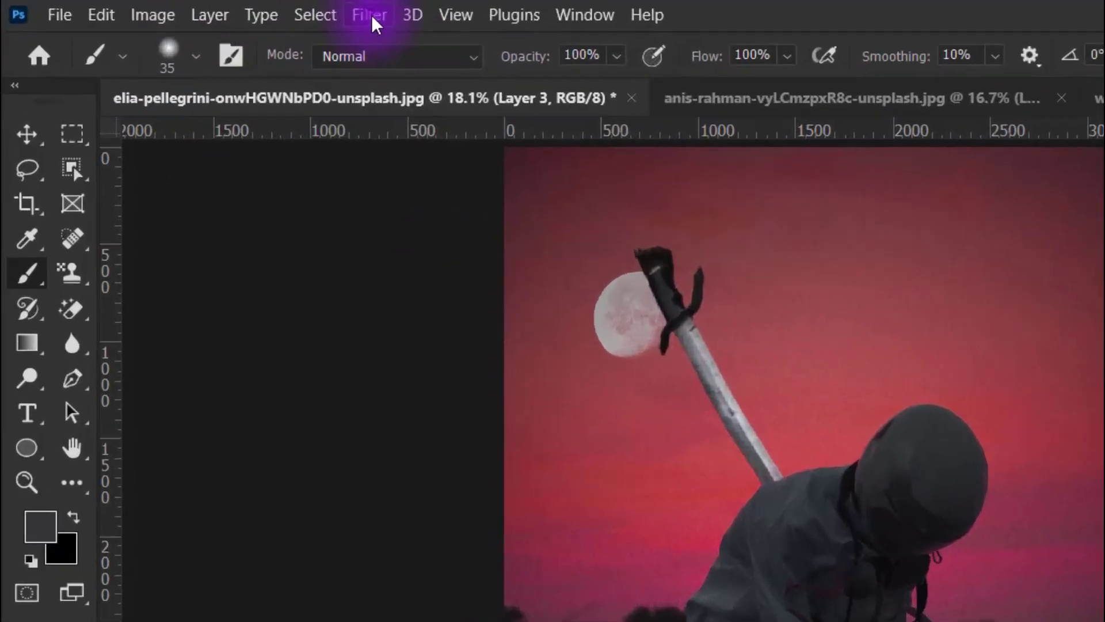
pyautogui.click(371, 17)
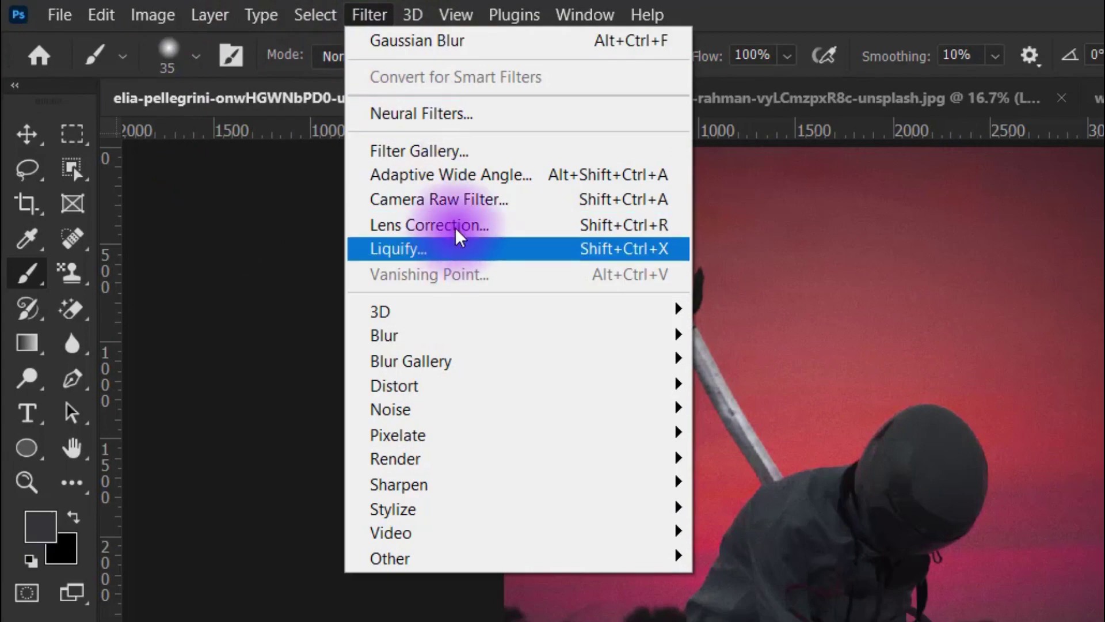
pyautogui.click(456, 208)
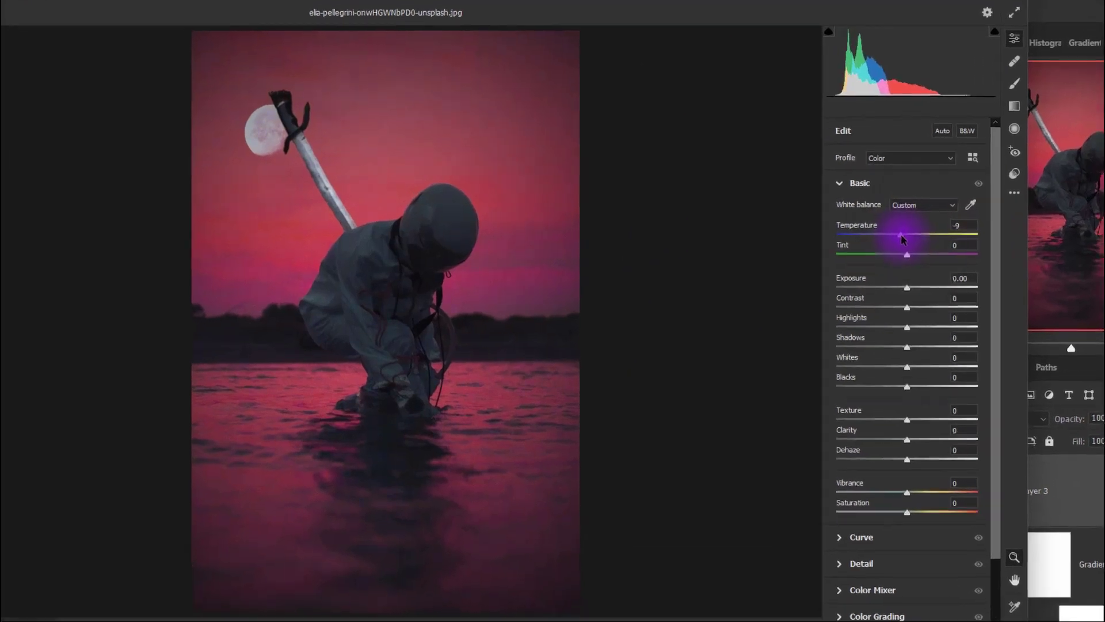
# In Camera Raw set Temperature -41, Tint +7 and Contrast +42, and pull Texture to -100
pyautogui.moveTo(839, 226); pyautogui.dragTo(813, 225)
pyautogui.moveTo(988, 270); pyautogui.dragTo(991, 268)
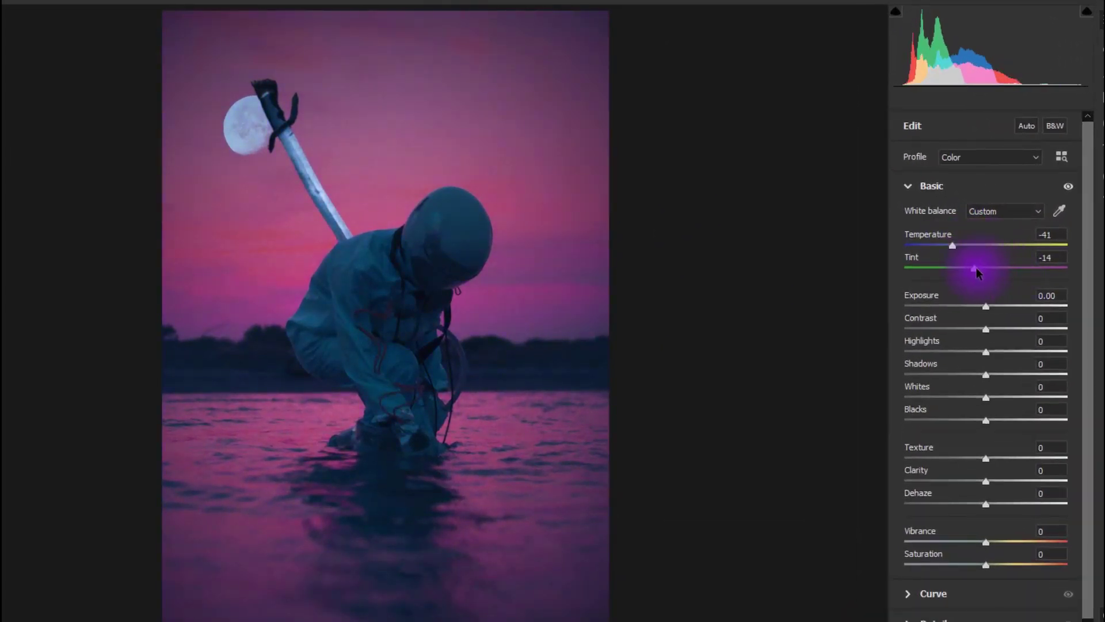
pyautogui.moveTo(986, 328); pyautogui.dragTo(1016, 338)
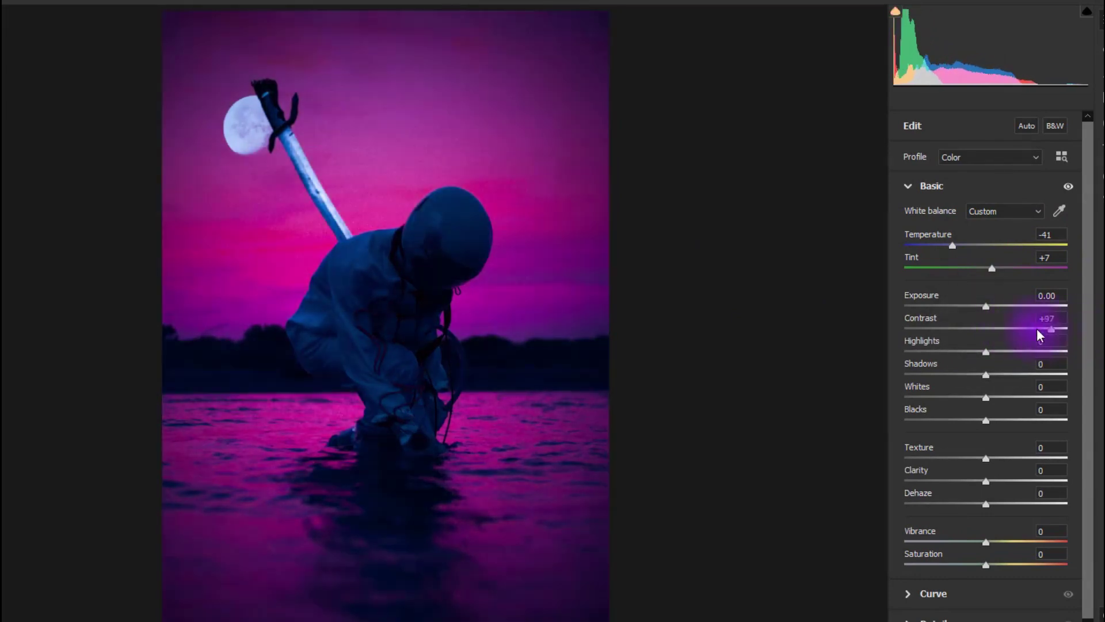
pyautogui.moveTo(1017, 338)
pyautogui.mouseDown()
pyautogui.moveTo(1102, 334)
pyautogui.moveTo(1020, 324)
pyautogui.mouseUp()
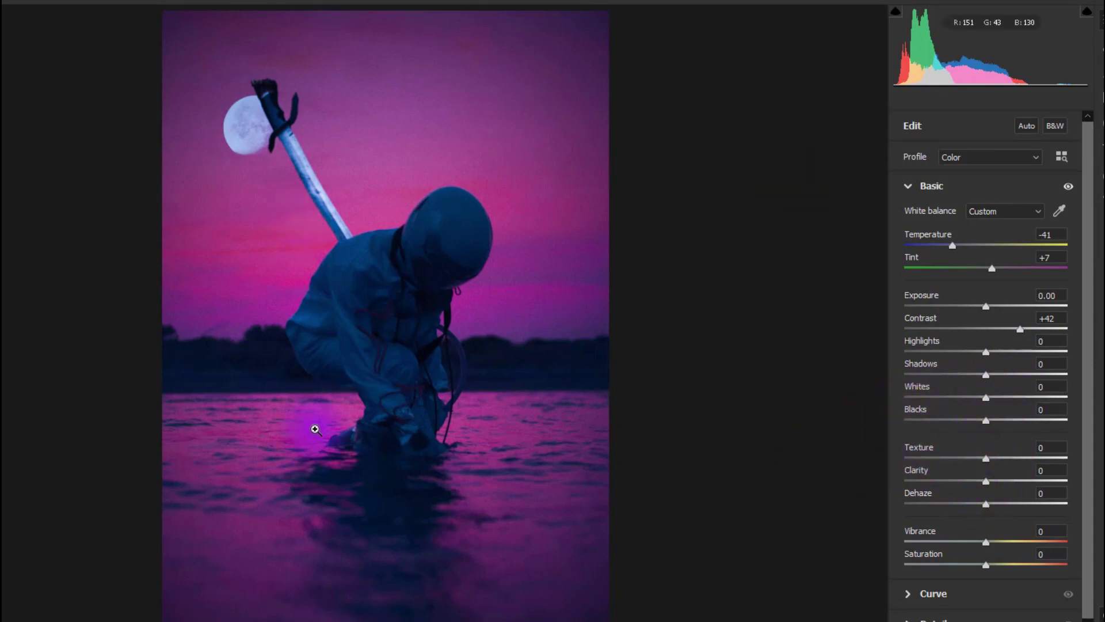
pyautogui.moveTo(989, 467)
pyautogui.mouseDown()
pyautogui.moveTo(1087, 488)
pyautogui.moveTo(988, 481)
pyautogui.moveTo(1087, 465)
pyautogui.moveTo(875, 458)
pyautogui.mouseUp()
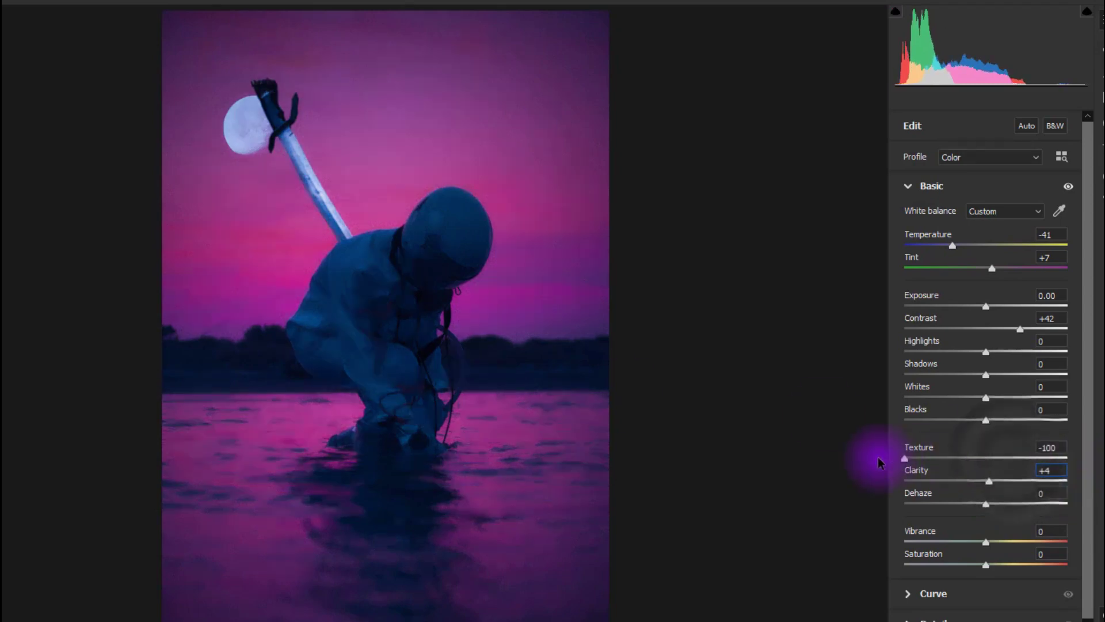
# Reset Texture to +3, try Clarity extremes, settle Clarity at +2, and apply the Camera Raw filter
pyautogui.click(988, 459)
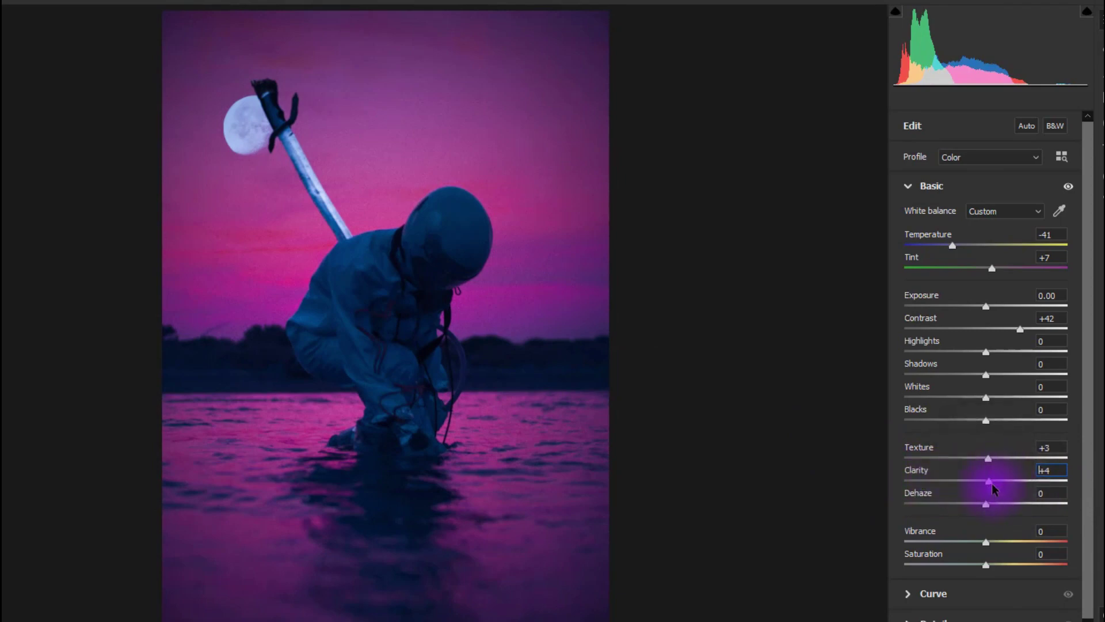
pyautogui.moveTo(990, 482); pyautogui.dragTo(1079, 495)
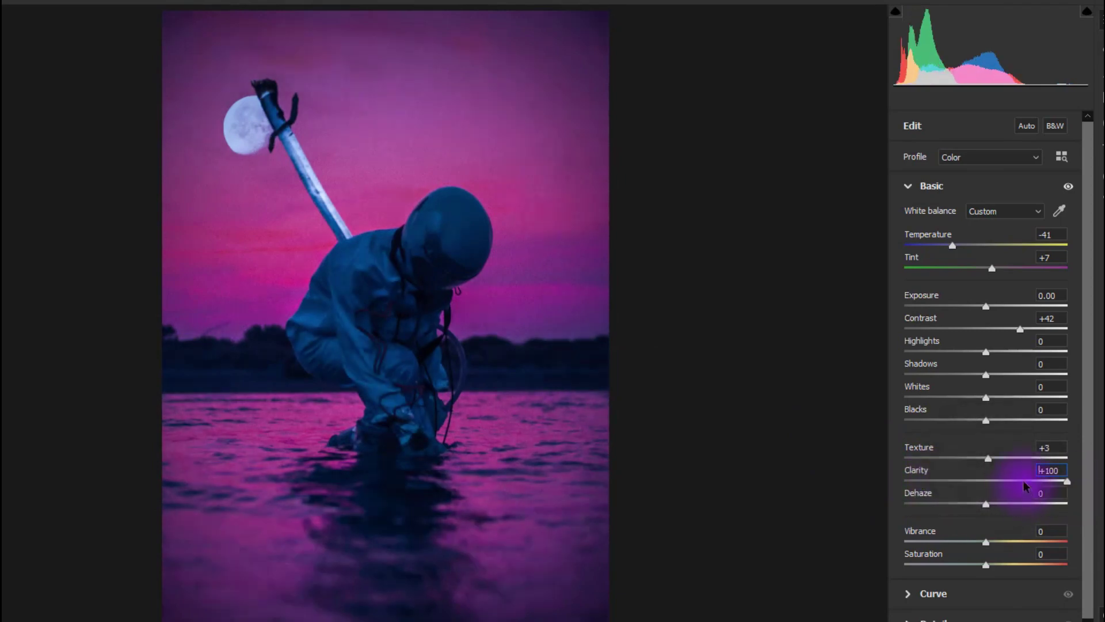
pyautogui.moveTo(1011, 482); pyautogui.dragTo(802, 486)
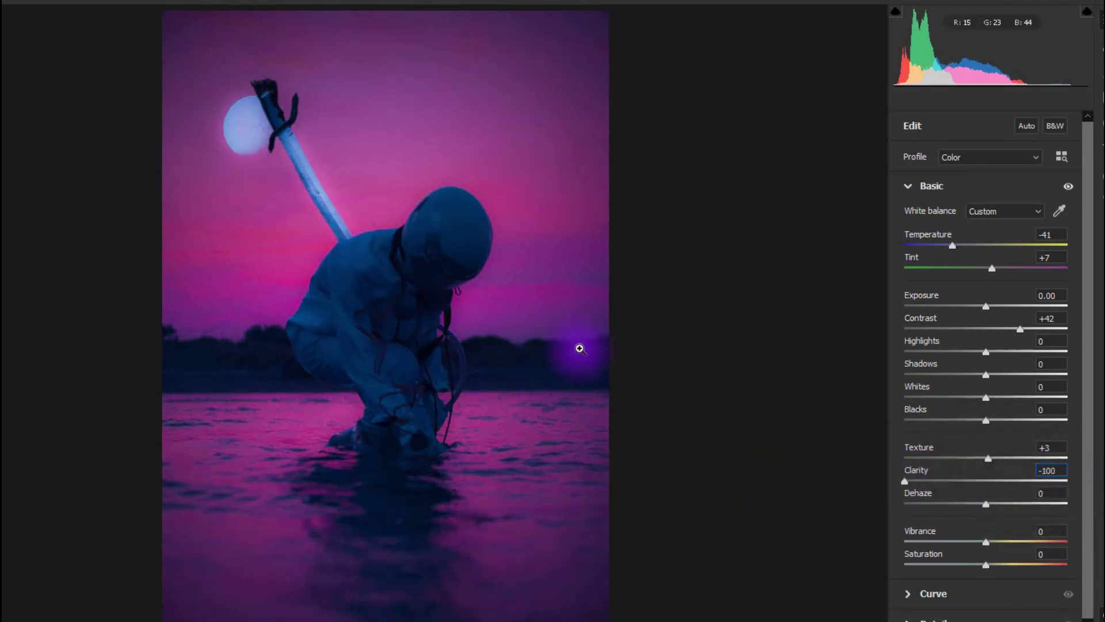
pyautogui.moveTo(962, 483)
pyautogui.mouseDown()
pyautogui.moveTo(1002, 484)
pyautogui.moveTo(987, 486)
pyautogui.mouseUp()
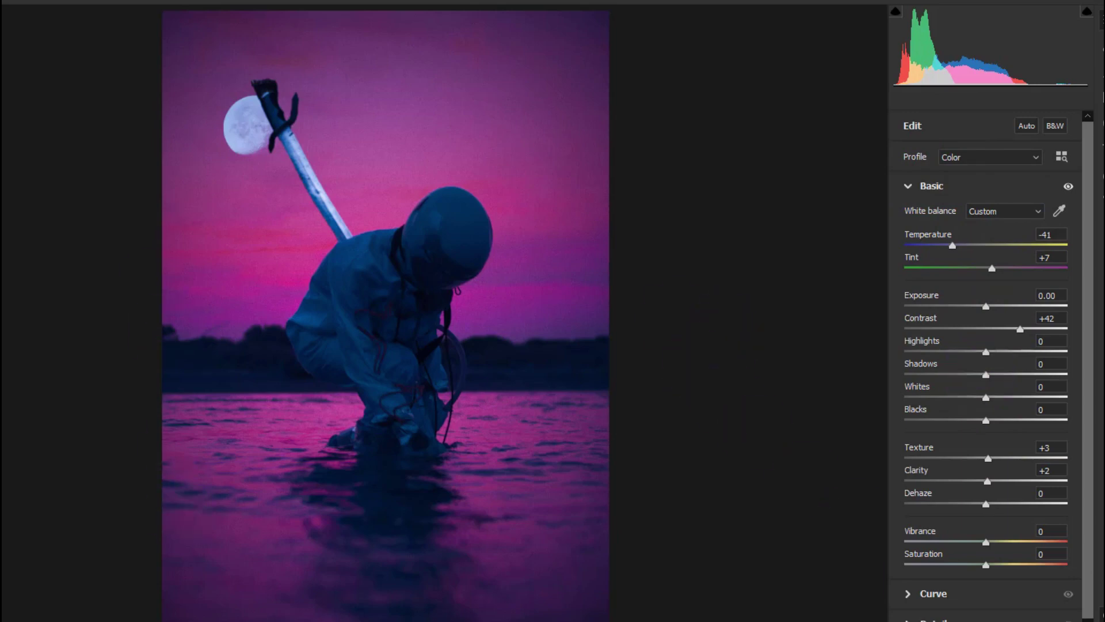
pyautogui.press('Return')
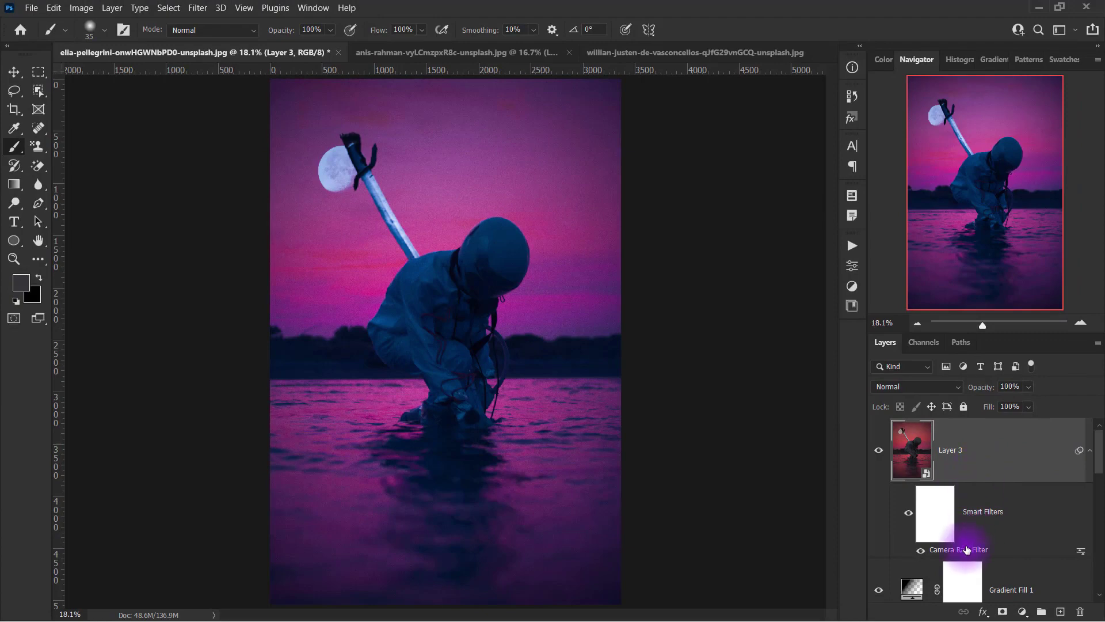
# Reopen the Camera Raw smart filter, set Exposure -0.10 and Whites 0, and confirm with OK
pyautogui.doubleClick(967, 550)
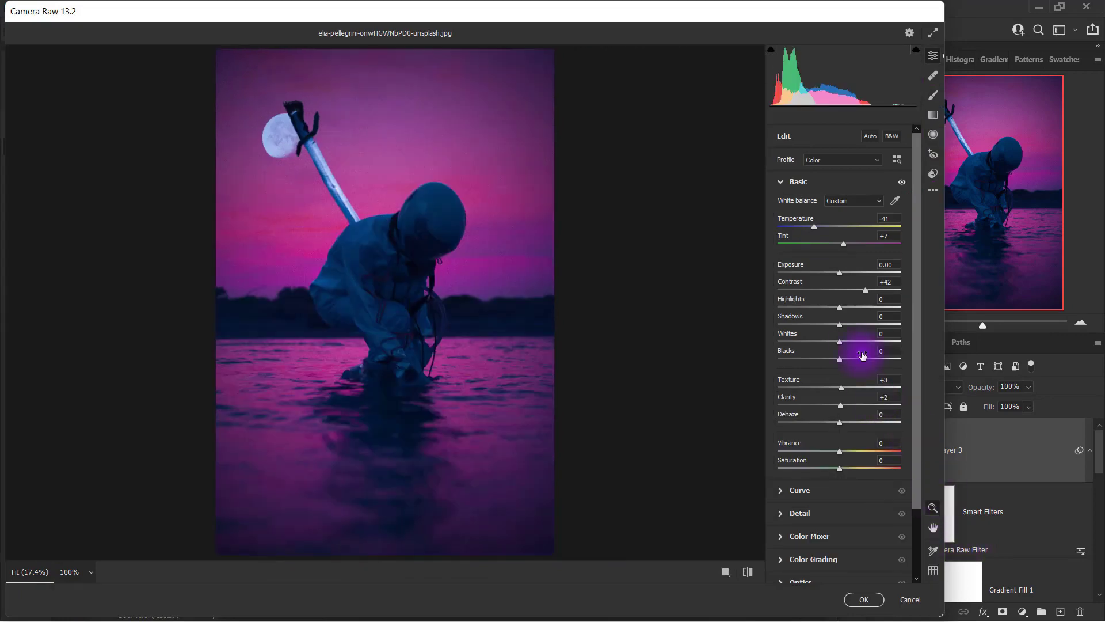
pyautogui.moveTo(839, 272); pyautogui.dragTo(838, 273)
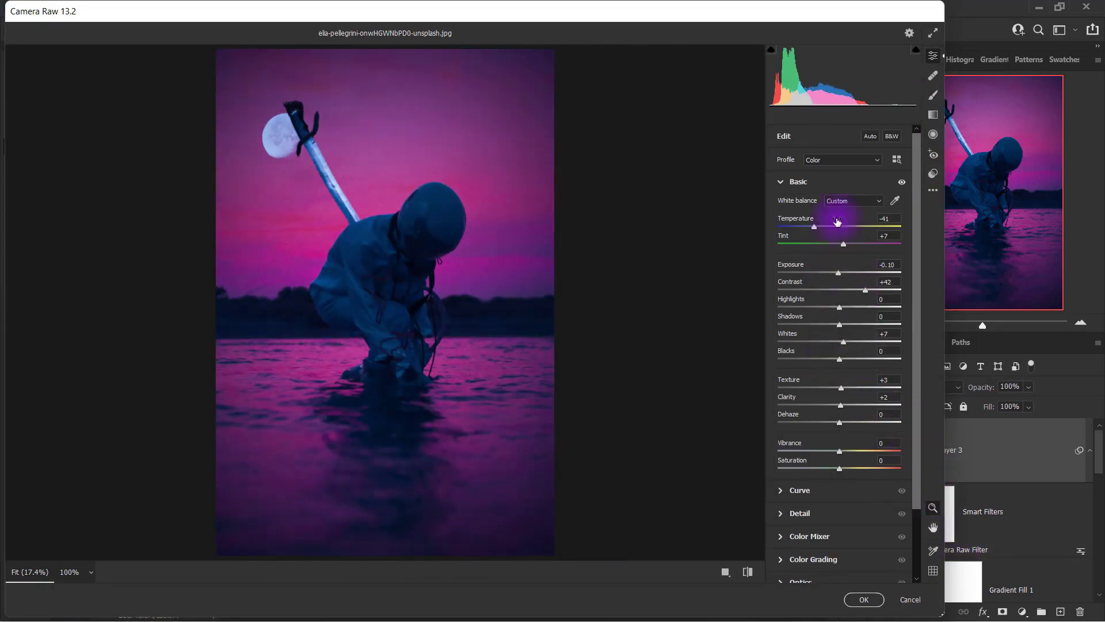
pyautogui.doubleClick(886, 333)
pyautogui.write('0')
pyautogui.click(863, 599)
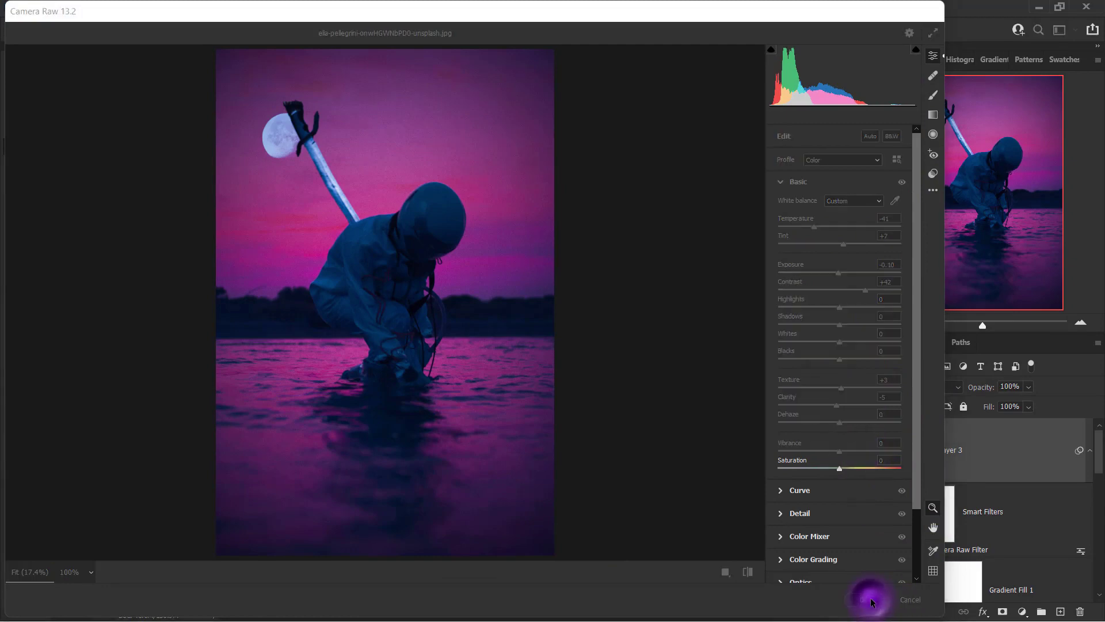